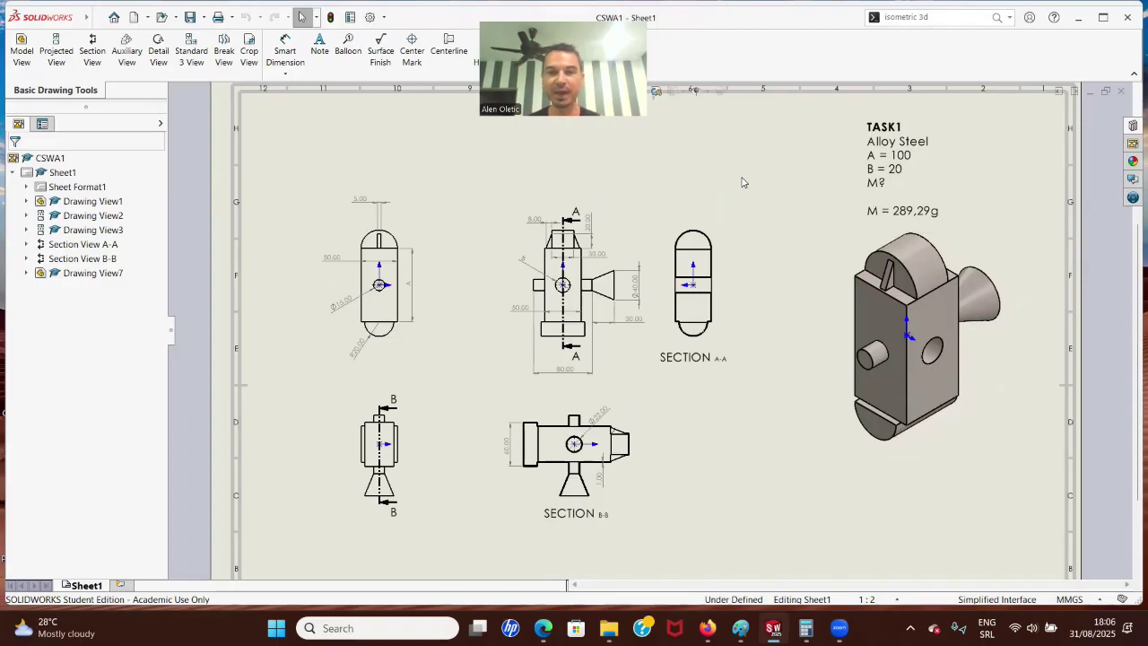
Edit the TASK1 note text so it reads A = 100 mm and B = 20 mm
scroll(650, 310, "up", 2)
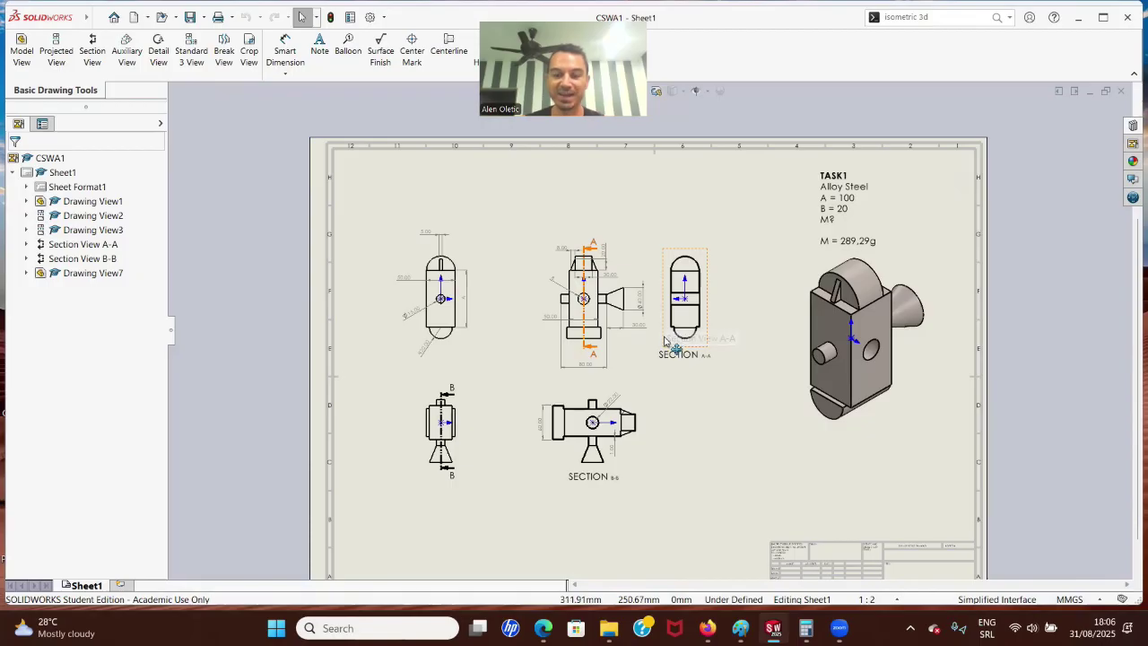
scroll(742, 320, "down", 1)
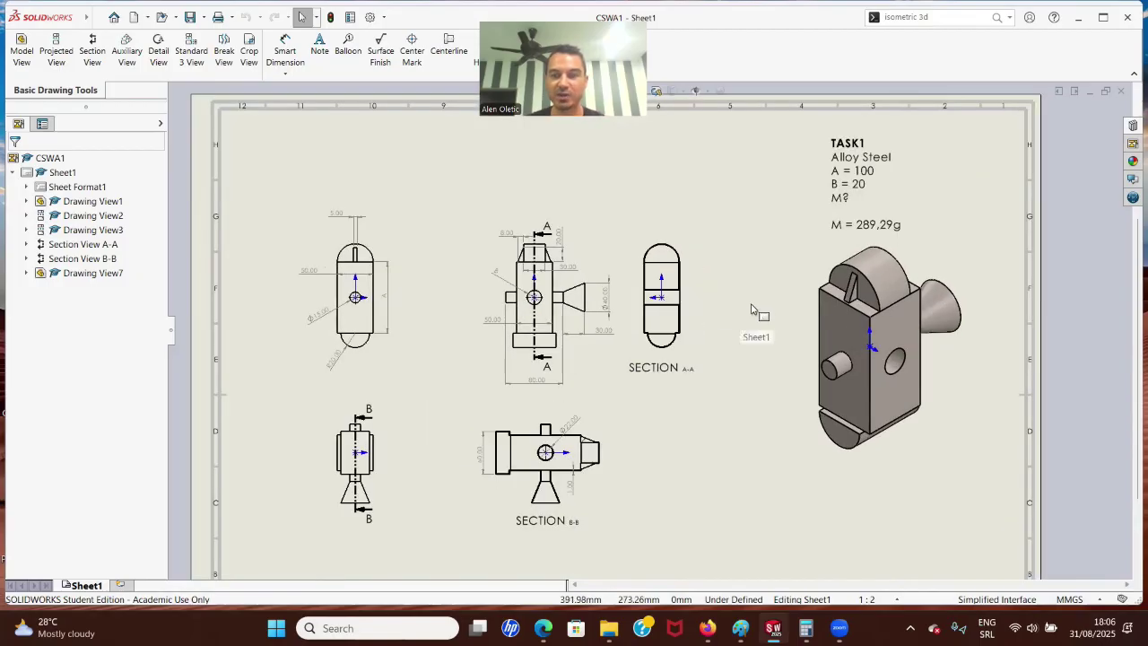
scroll(748, 325, "down", 1)
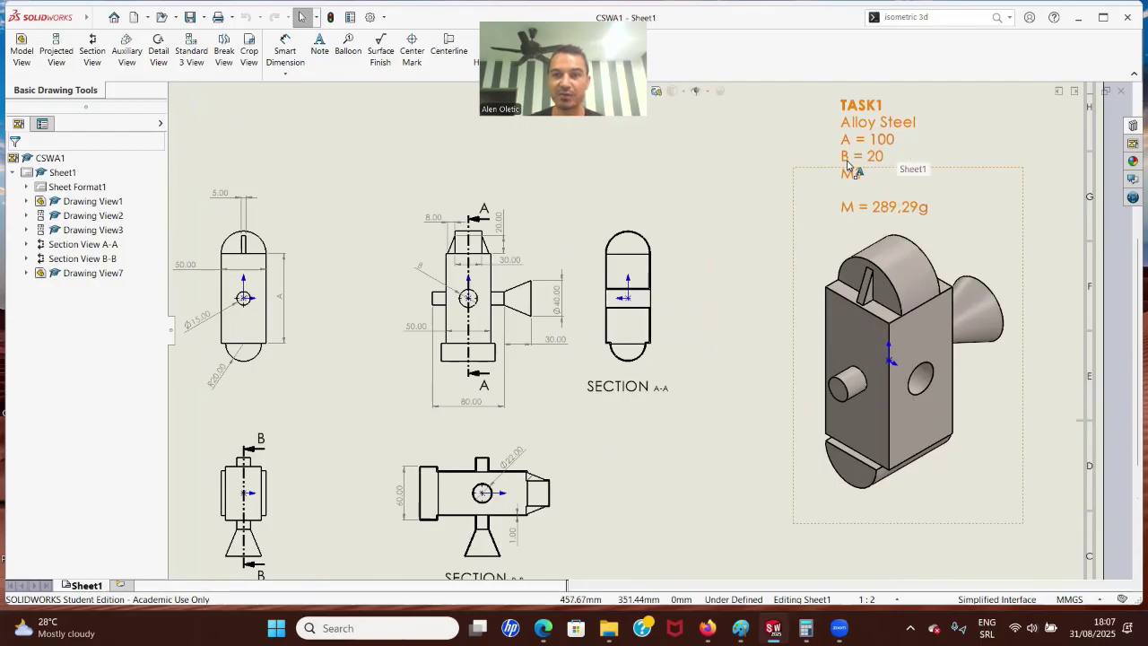
left_click(897, 146)
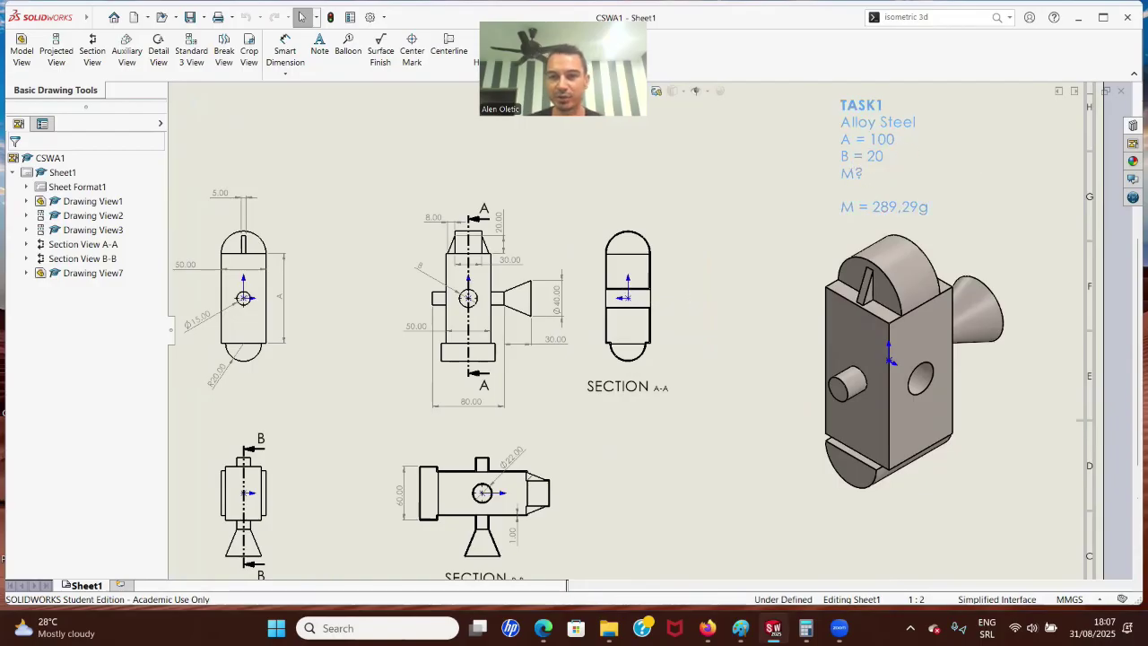
double_click(900, 139)
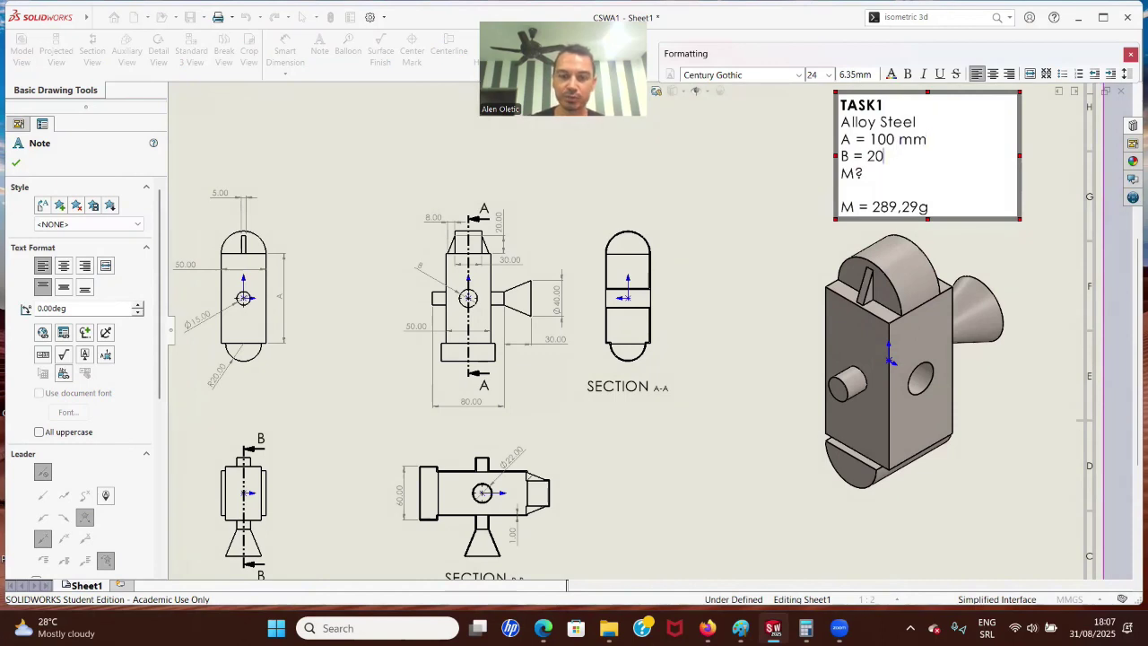
left_click(751, 185)
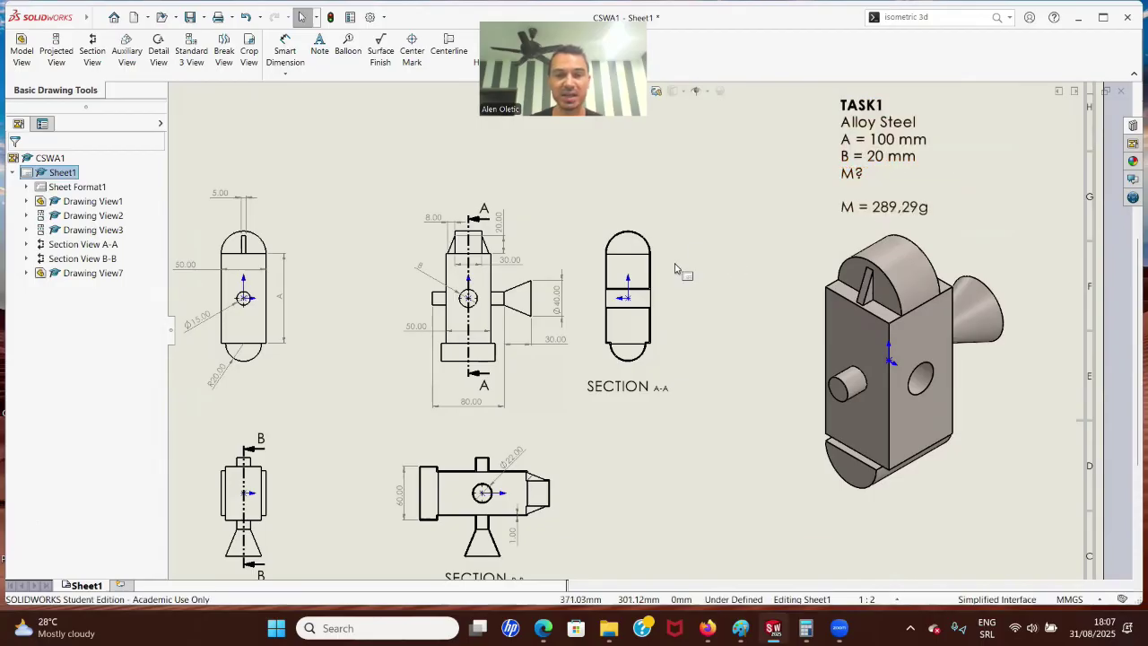
scroll(679, 262, "up", 2)
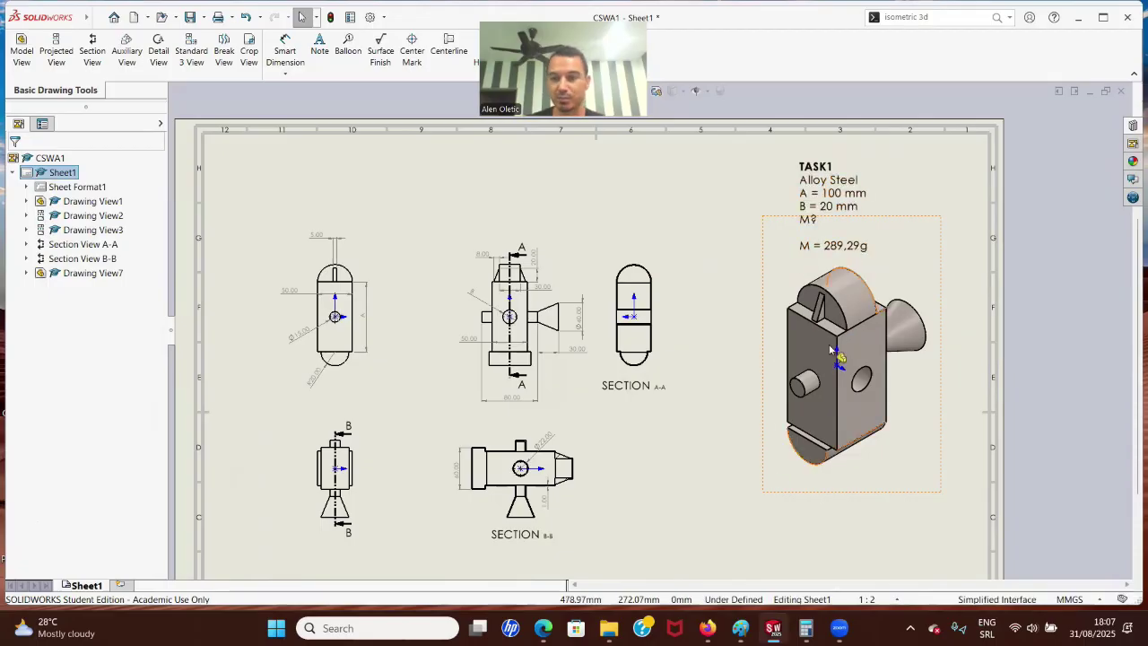
scroll(442, 413, "down", 1)
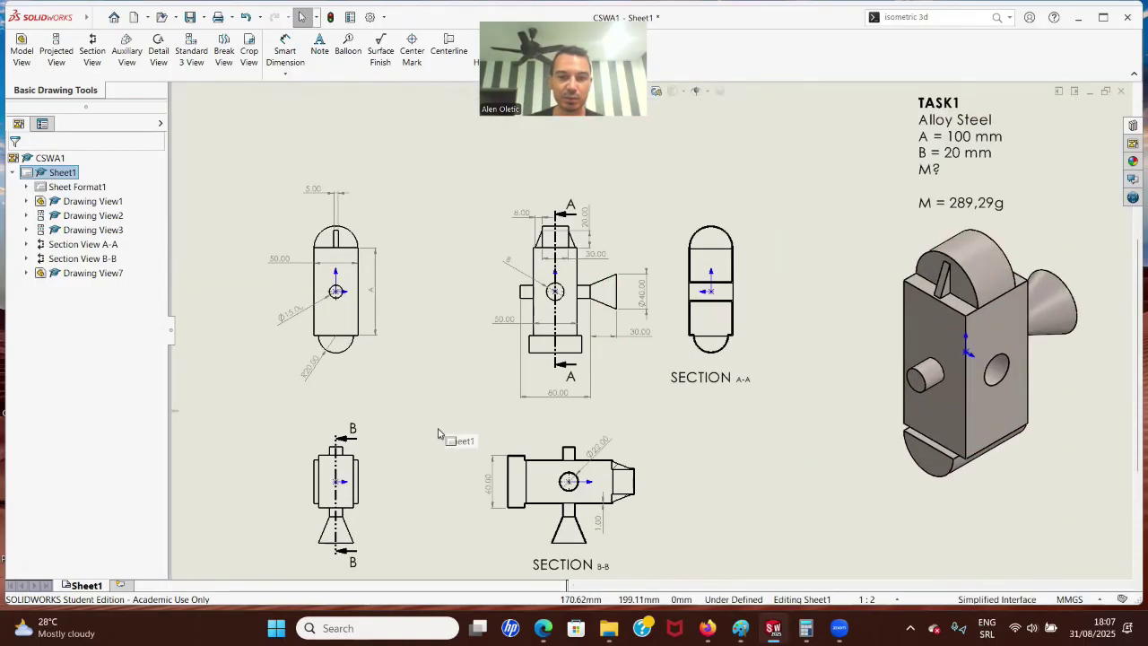
scroll(448, 436, "up", 5)
scroll(569, 430, "down", 2)
scroll(594, 322, "up", 2)
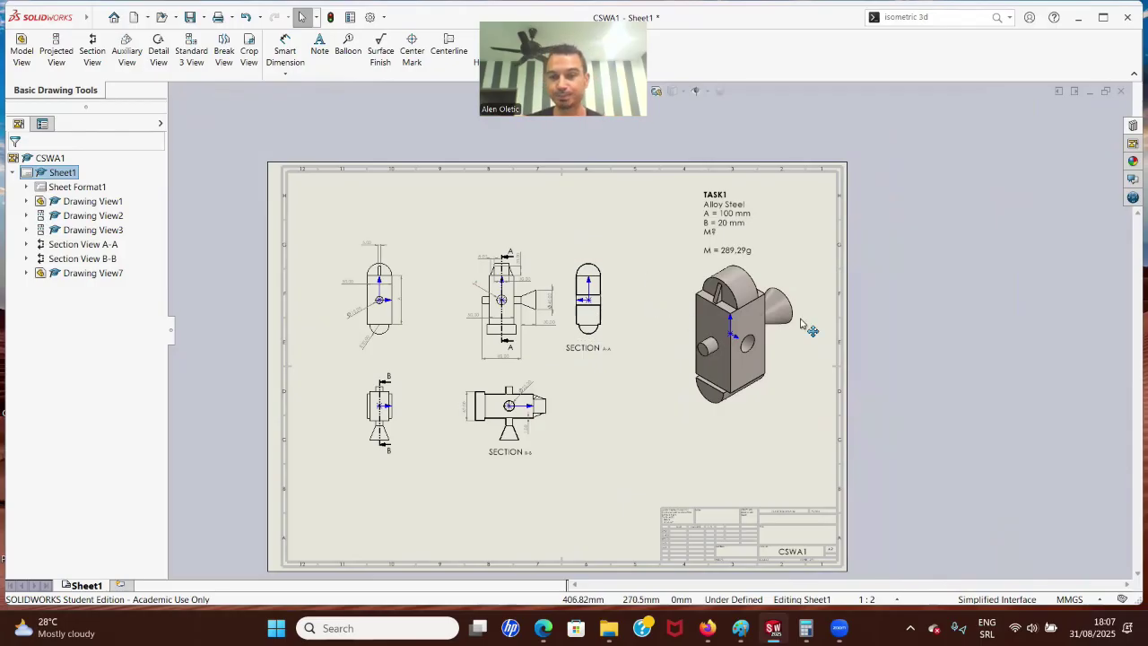
scroll(726, 330, "down", 3)
scroll(683, 324, "up", 1)
scroll(682, 325, "up", 4)
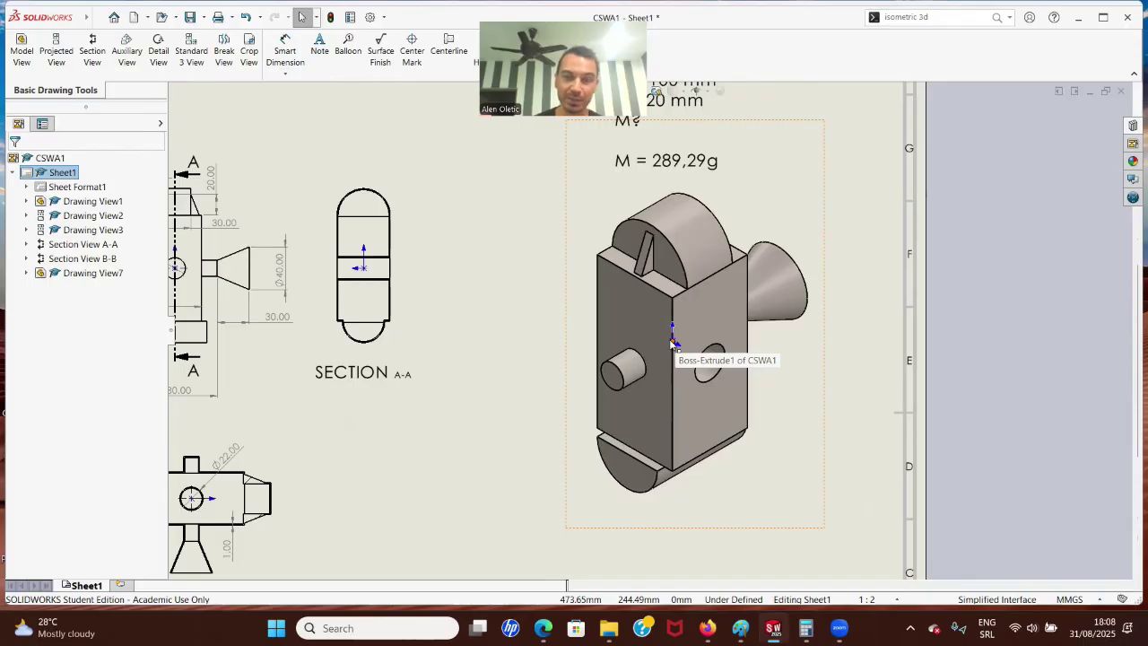
key("f")
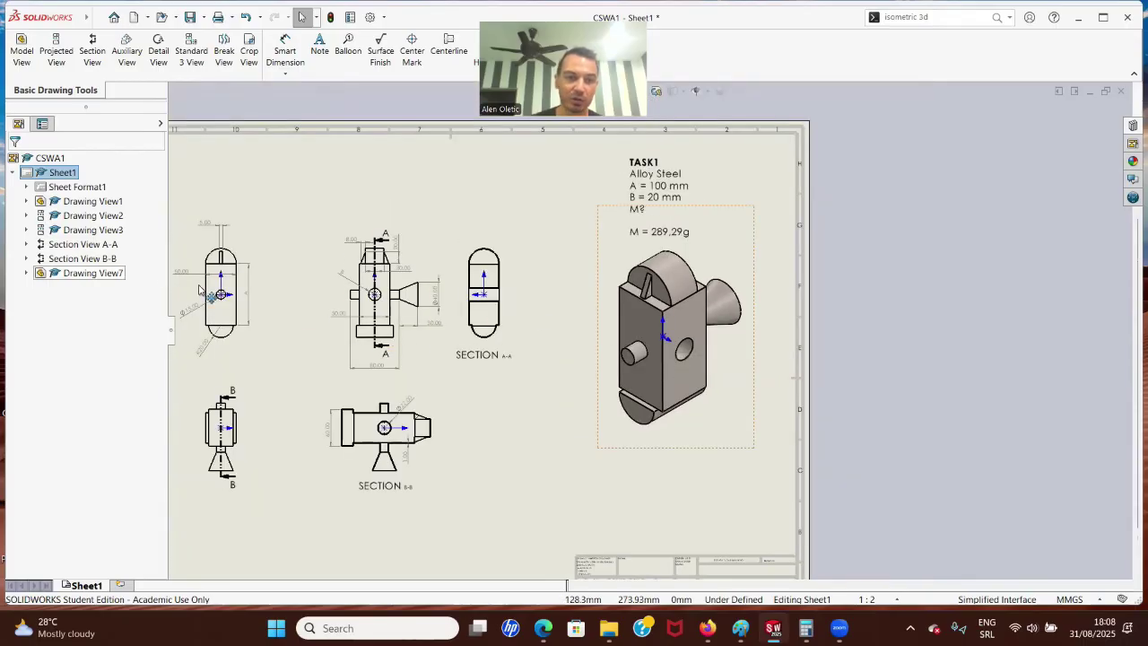
scroll(244, 293, "down", 2)
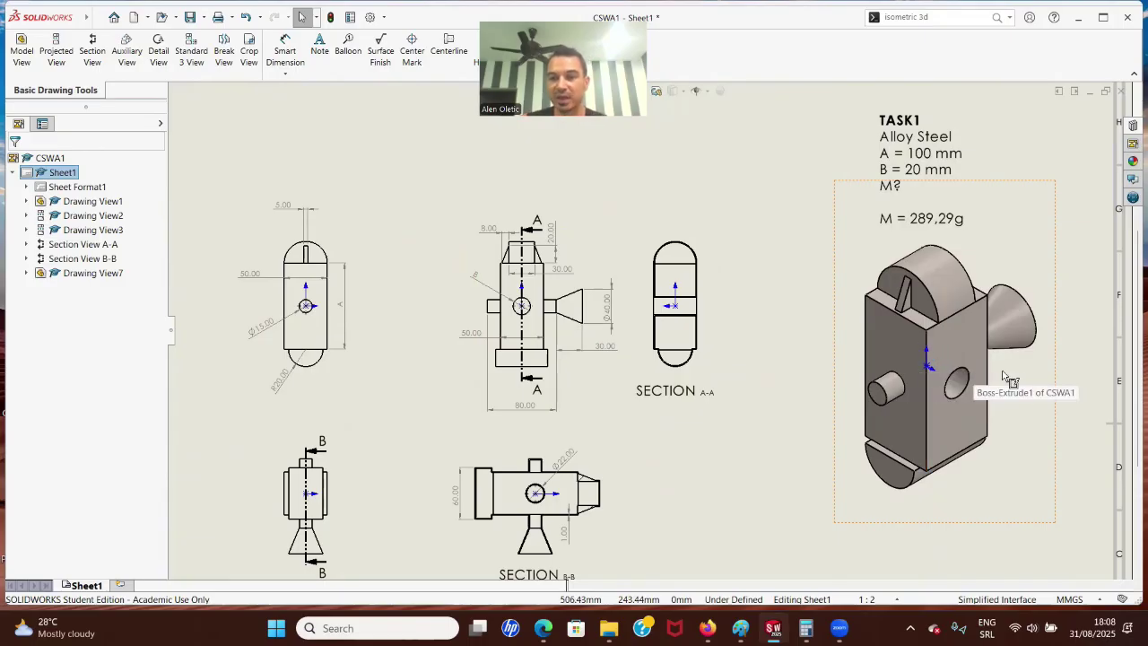
scroll(987, 375, "down", 2)
scroll(1002, 375, "down", 1)
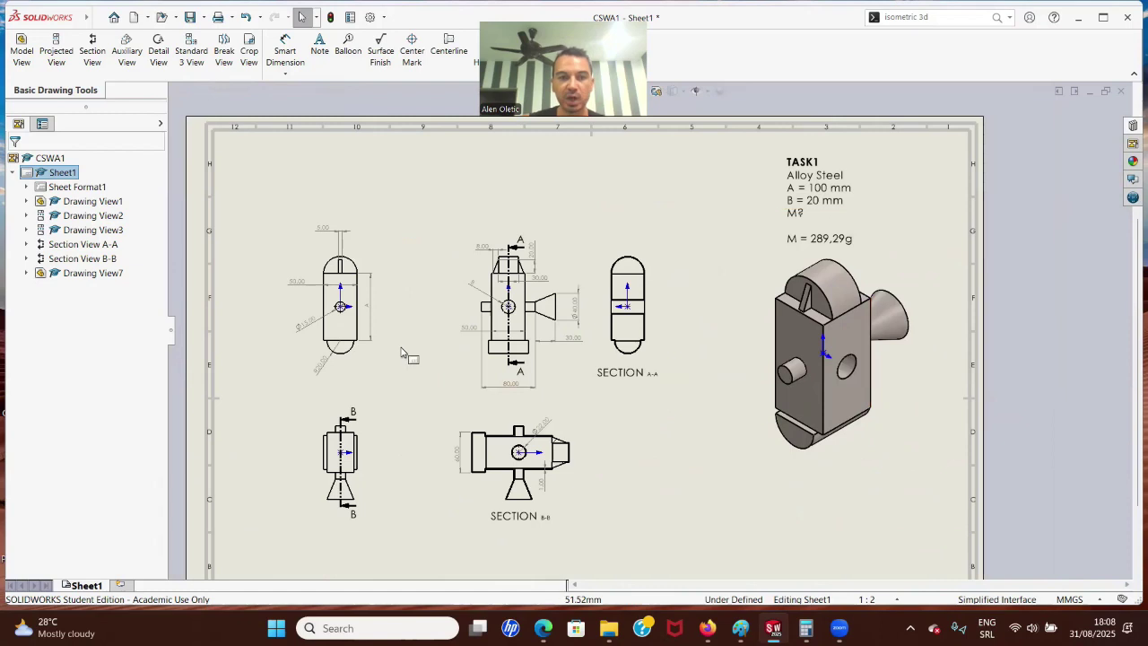
scroll(449, 354, "up", 2)
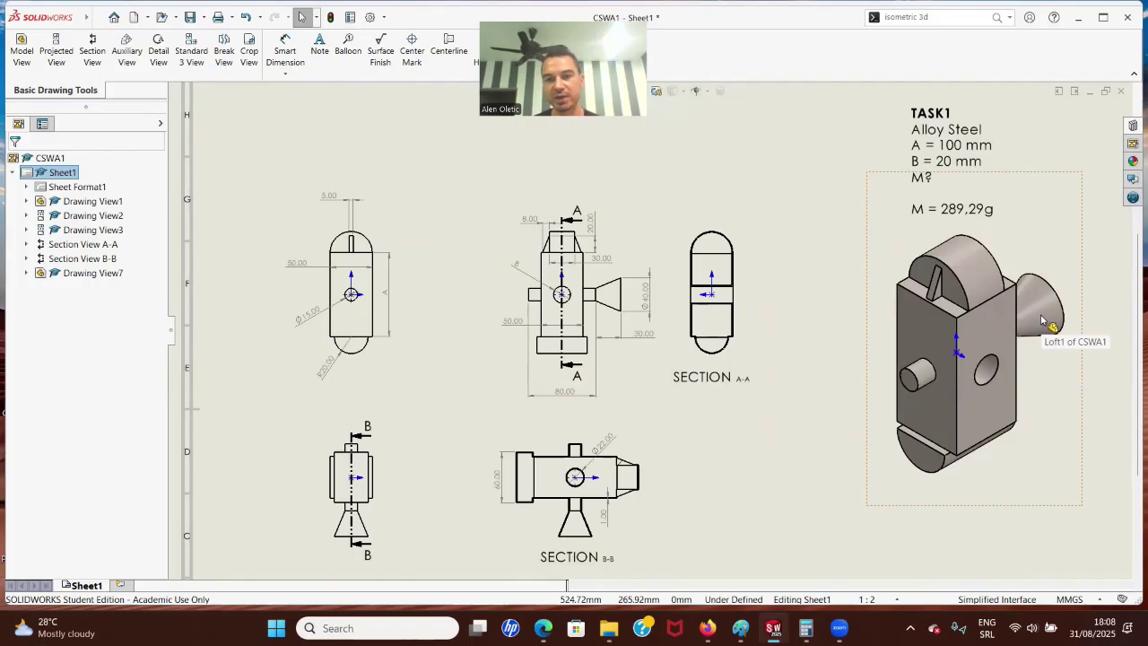
scroll(690, 269, "down", 2)
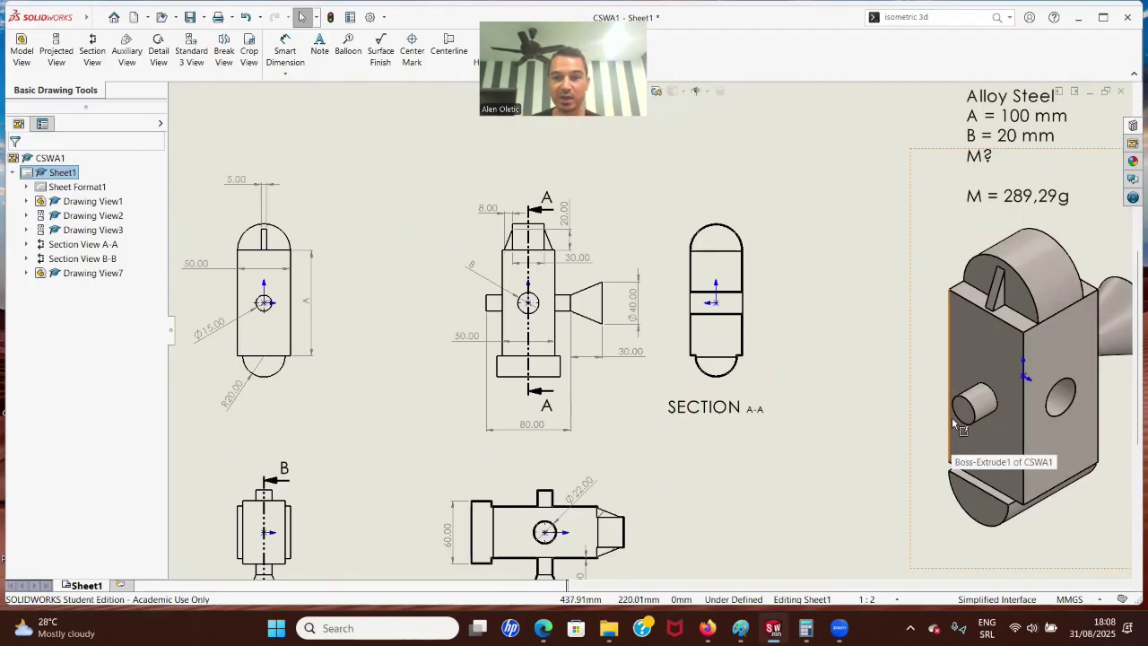
scroll(646, 448, "up", 2)
scroll(554, 489, "up", 2)
scroll(661, 380, "down", 7)
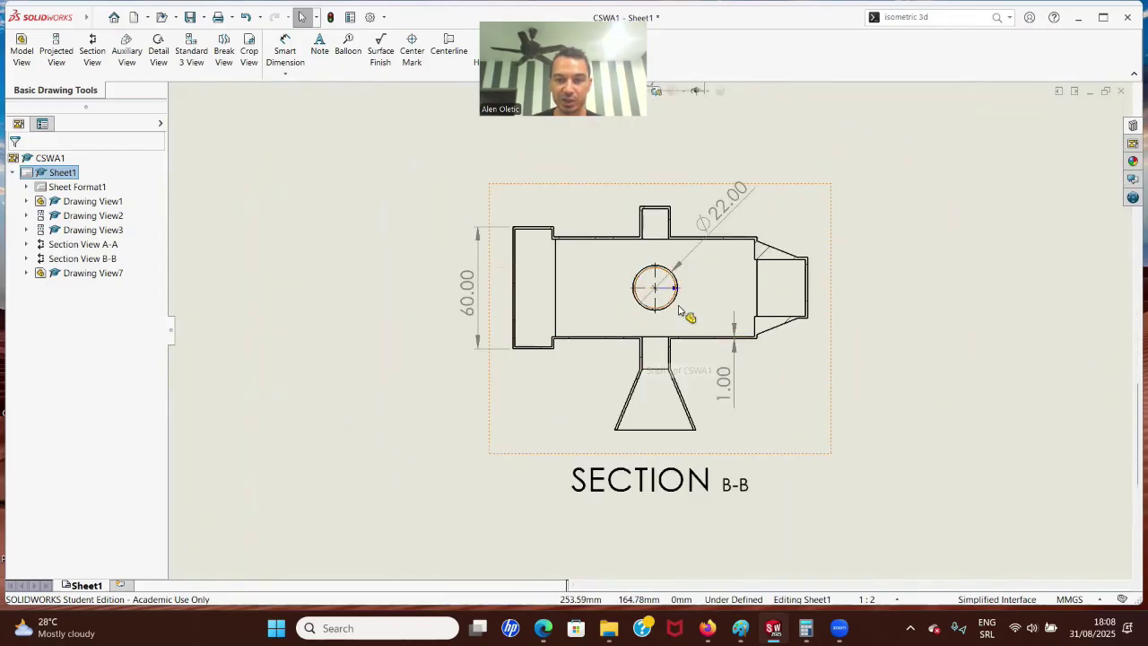
scroll(679, 277, "down", 3)
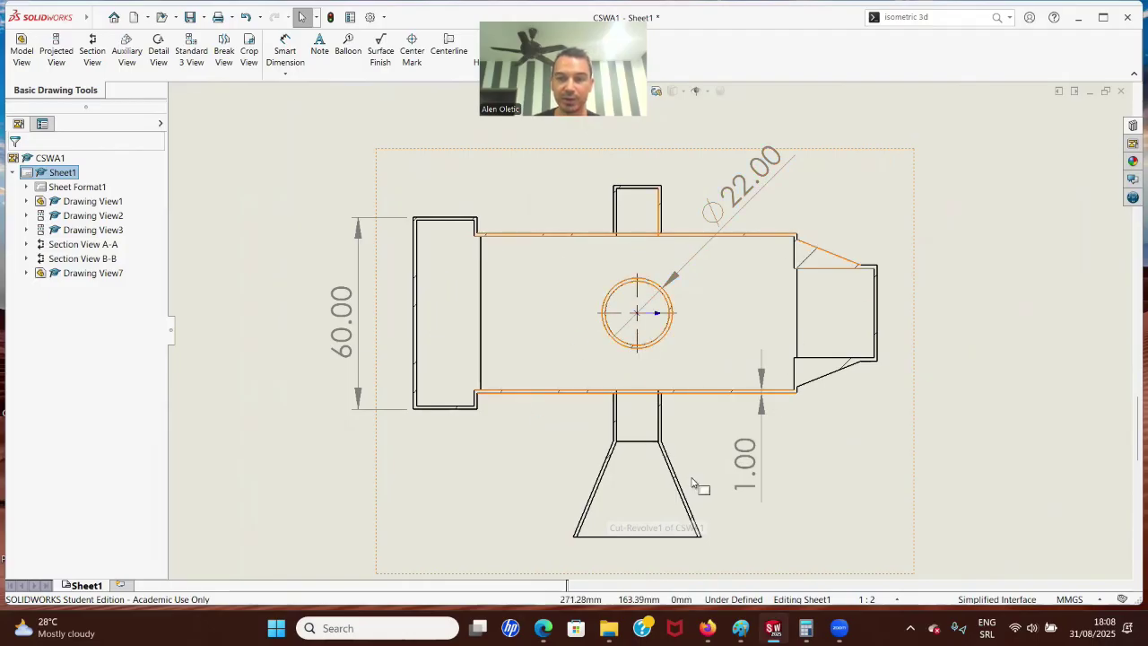
scroll(764, 395, "up", 5)
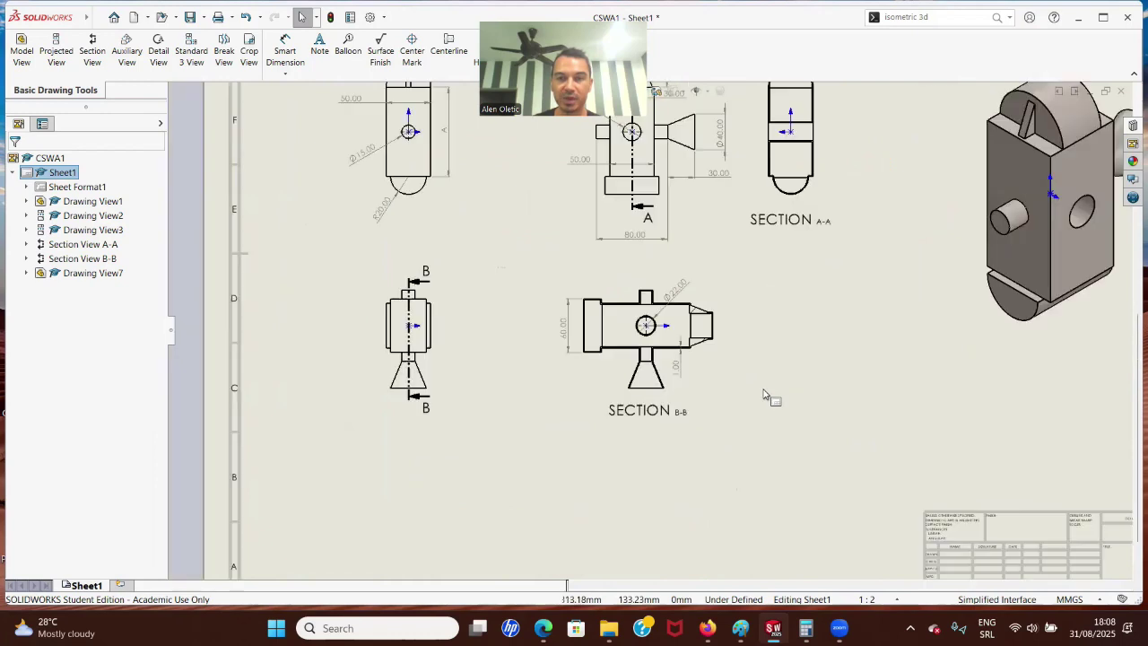
scroll(728, 201, "down", 1)
scroll(729, 201, "down", 2)
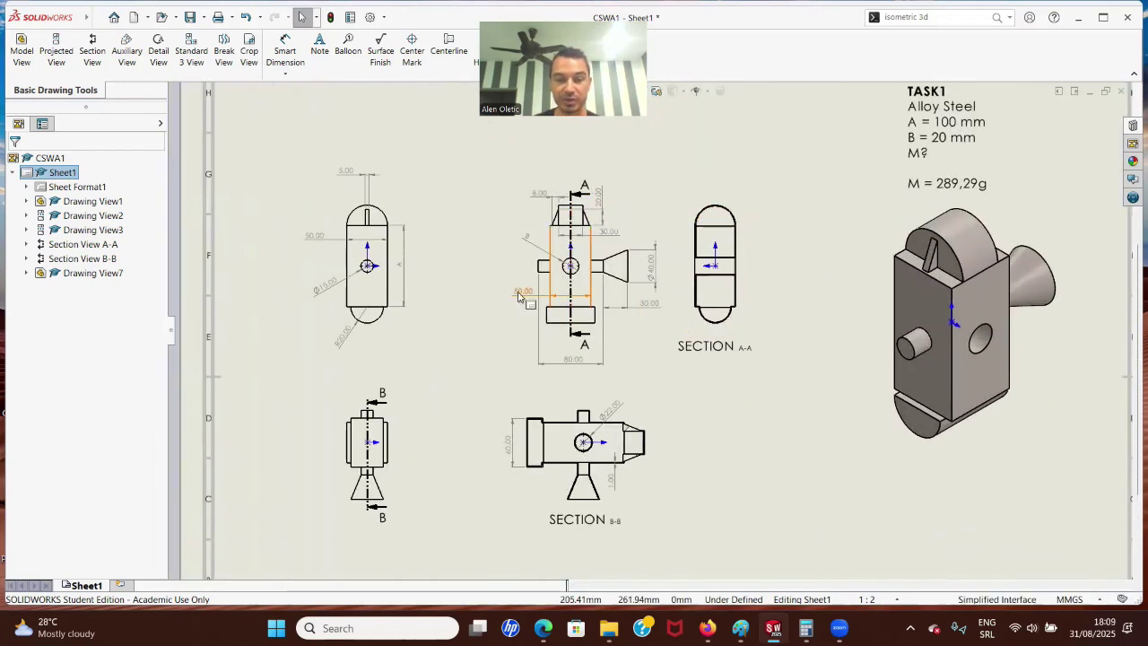
scroll(526, 301, "down", 1)
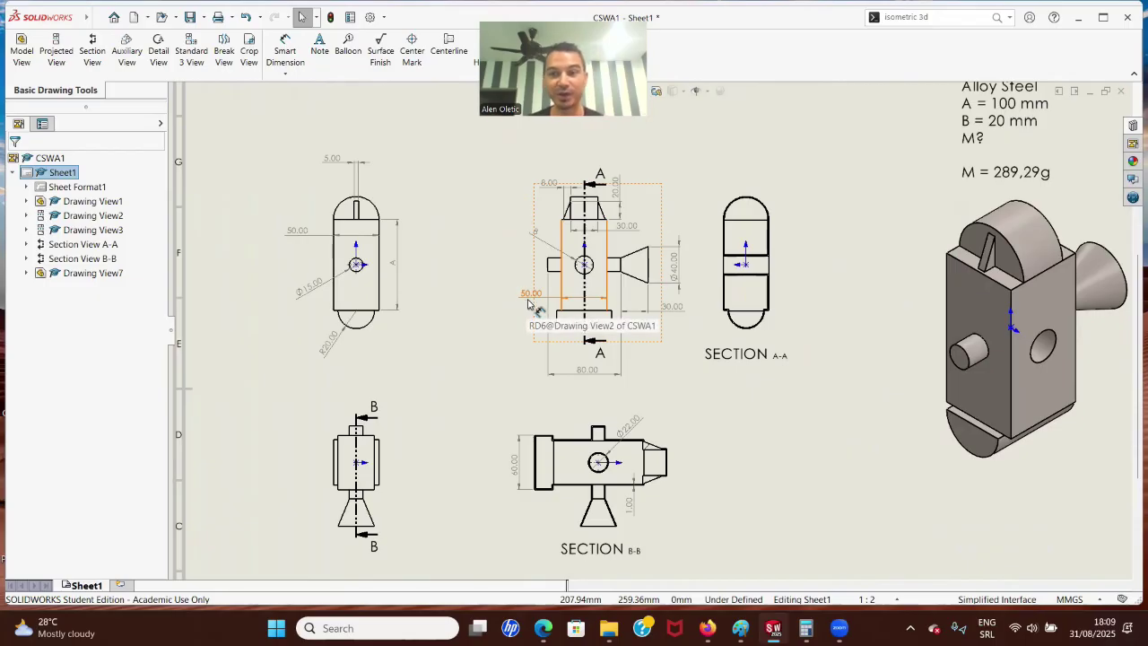
scroll(649, 328, "up", 1)
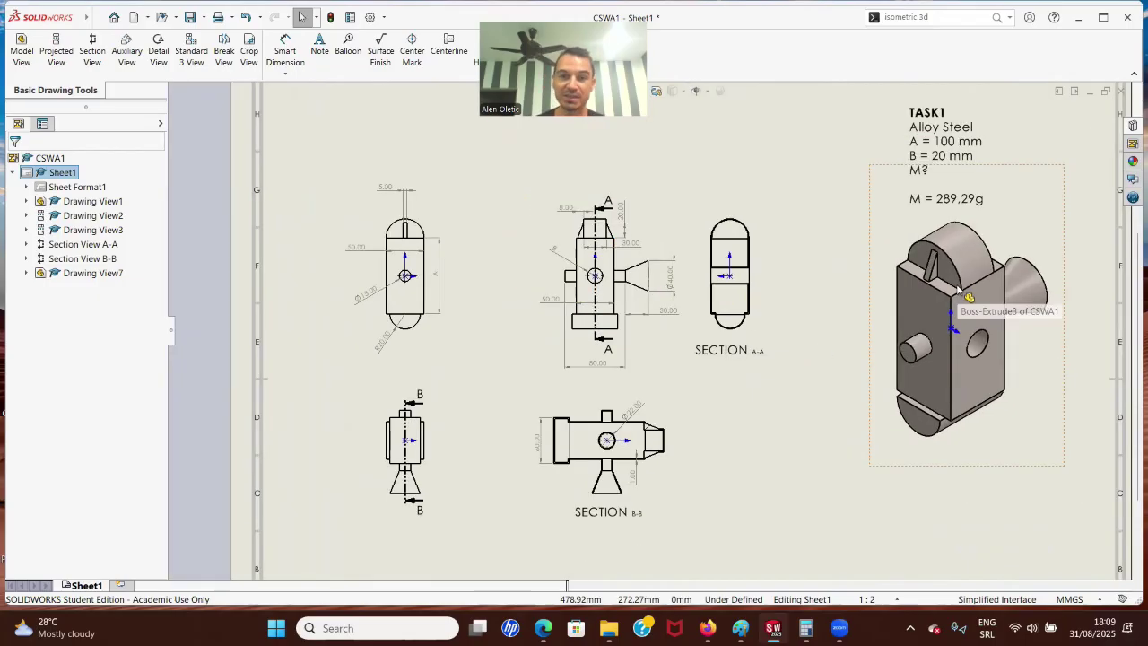
scroll(673, 397, "down", 1)
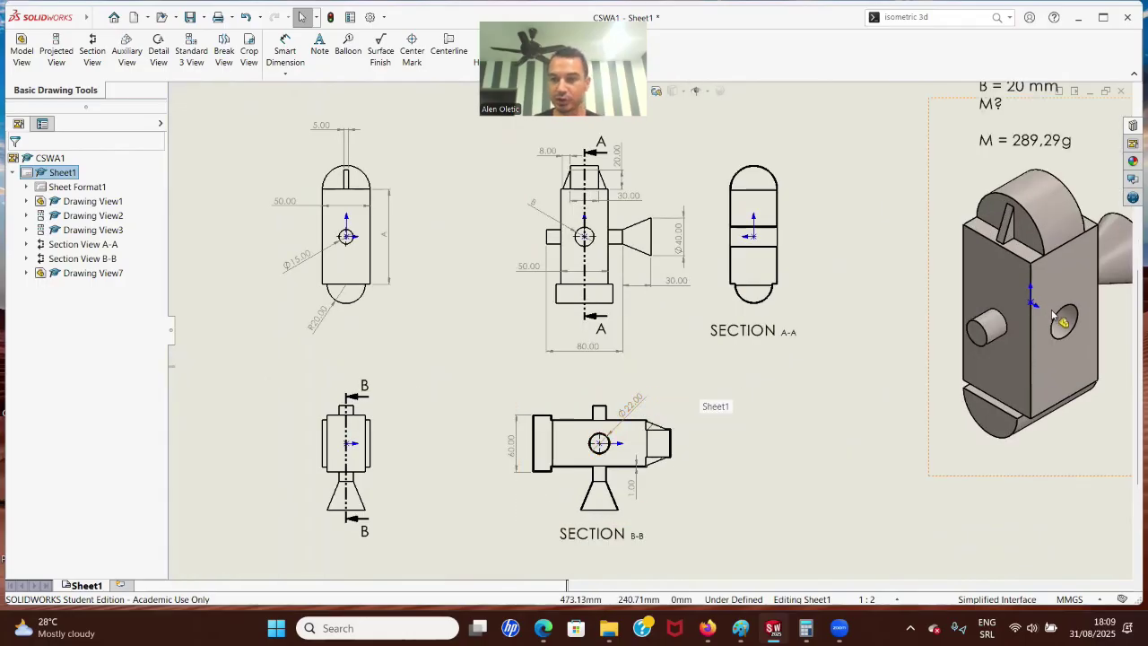
scroll(1052, 316, "up", 2)
scroll(830, 290, "up", 1)
scroll(794, 287, "down", 1)
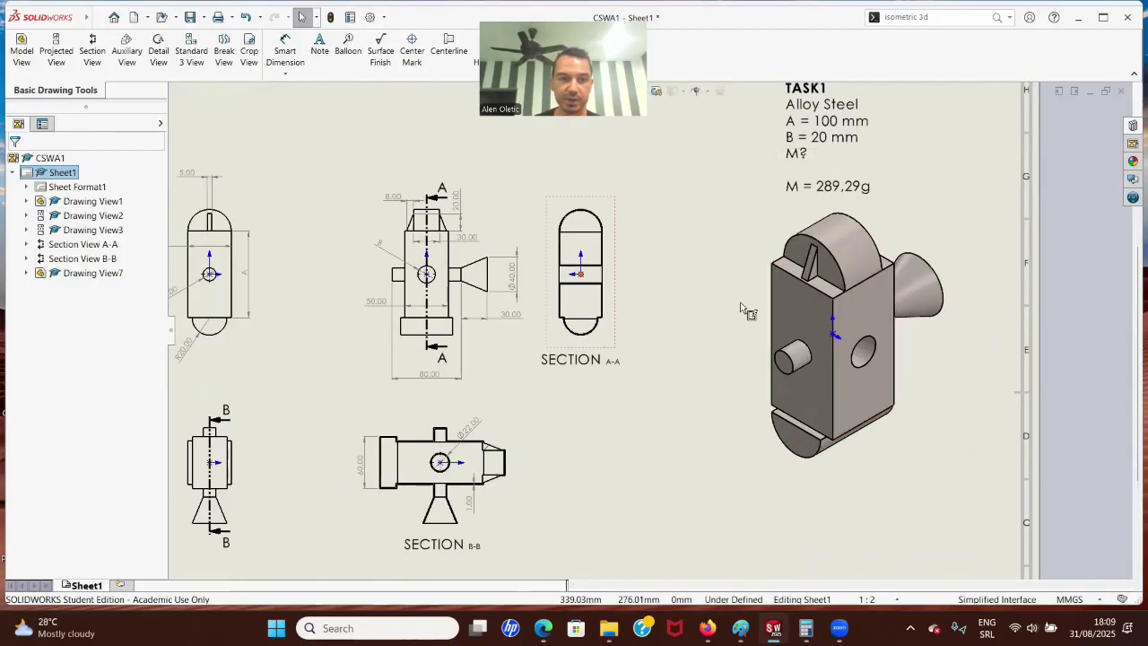
key("f")
scroll(380, 276, "down", 2)
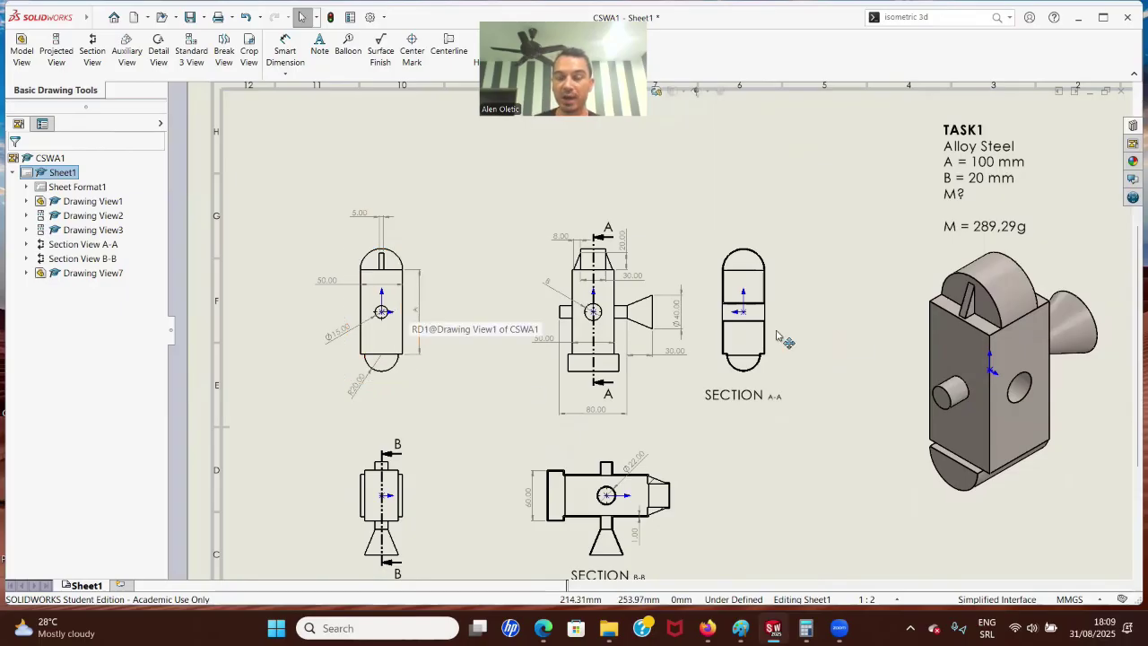
scroll(978, 363, "down", 1)
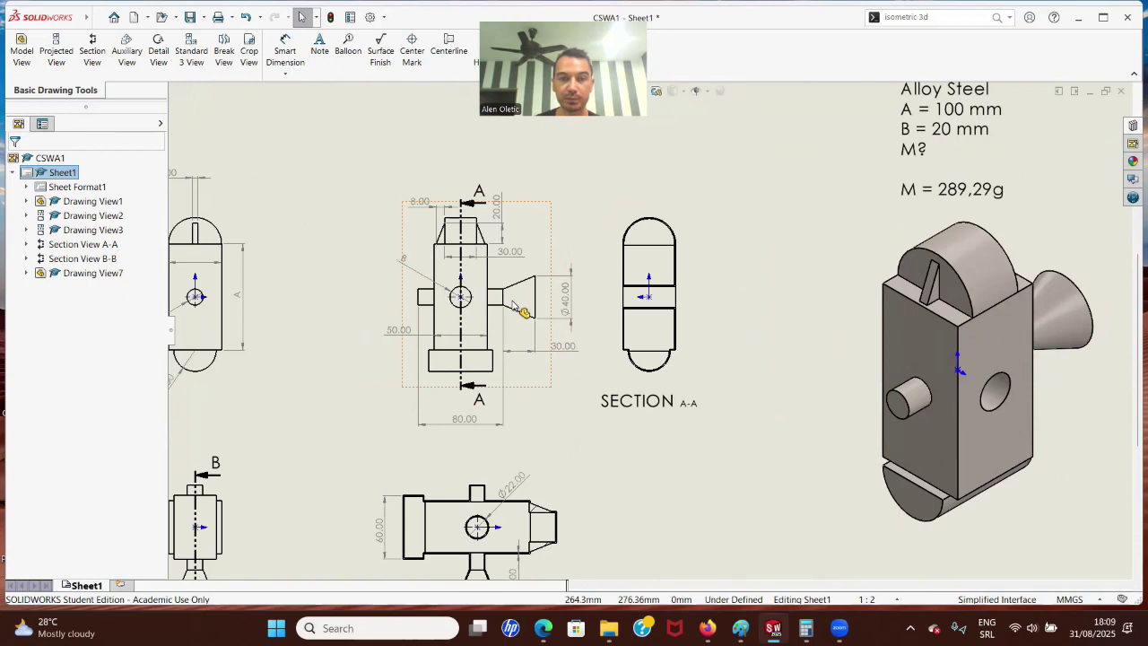
key("f")
scroll(530, 368, "down", 5)
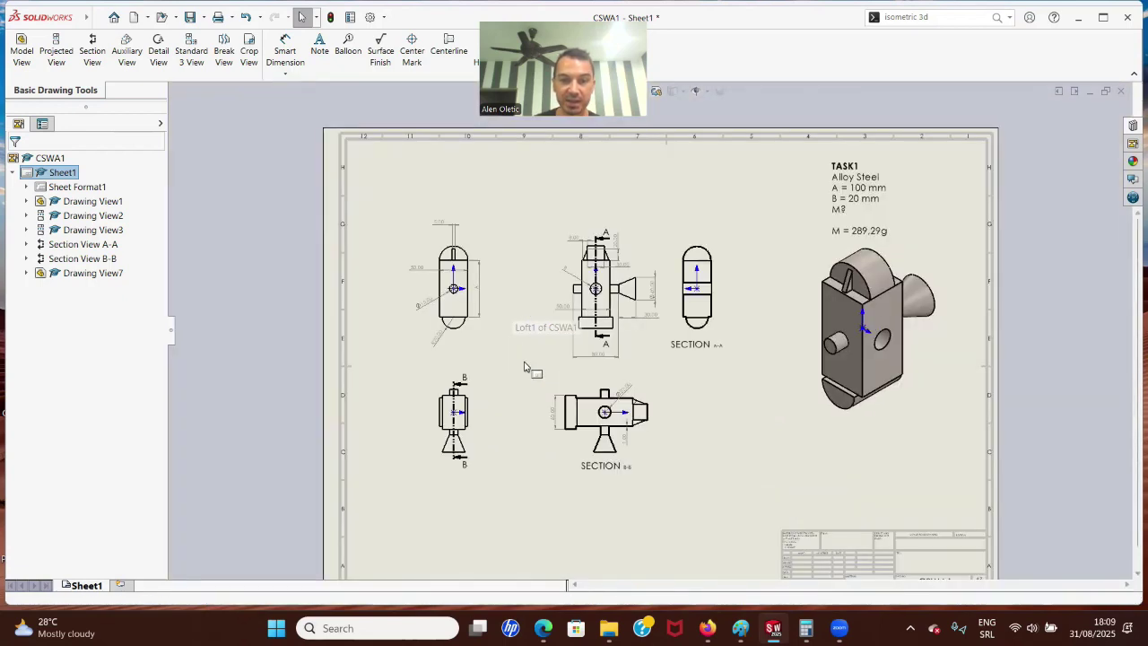
scroll(609, 235, "down", 1)
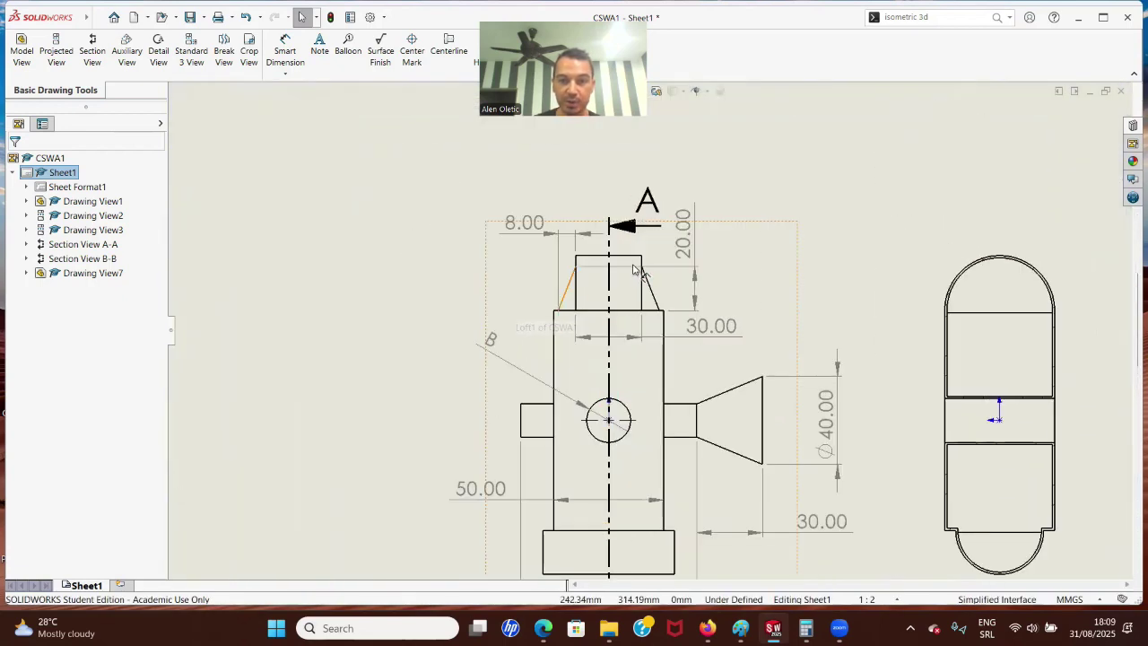
scroll(652, 274, "up", 4)
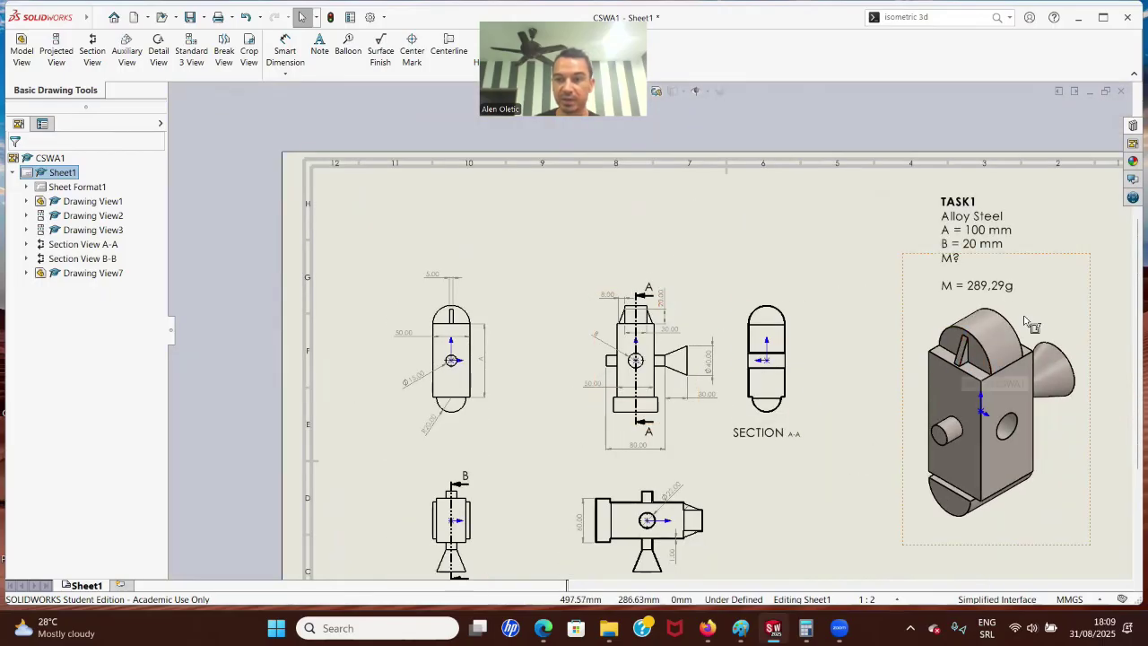
scroll(807, 402, "up", 1)
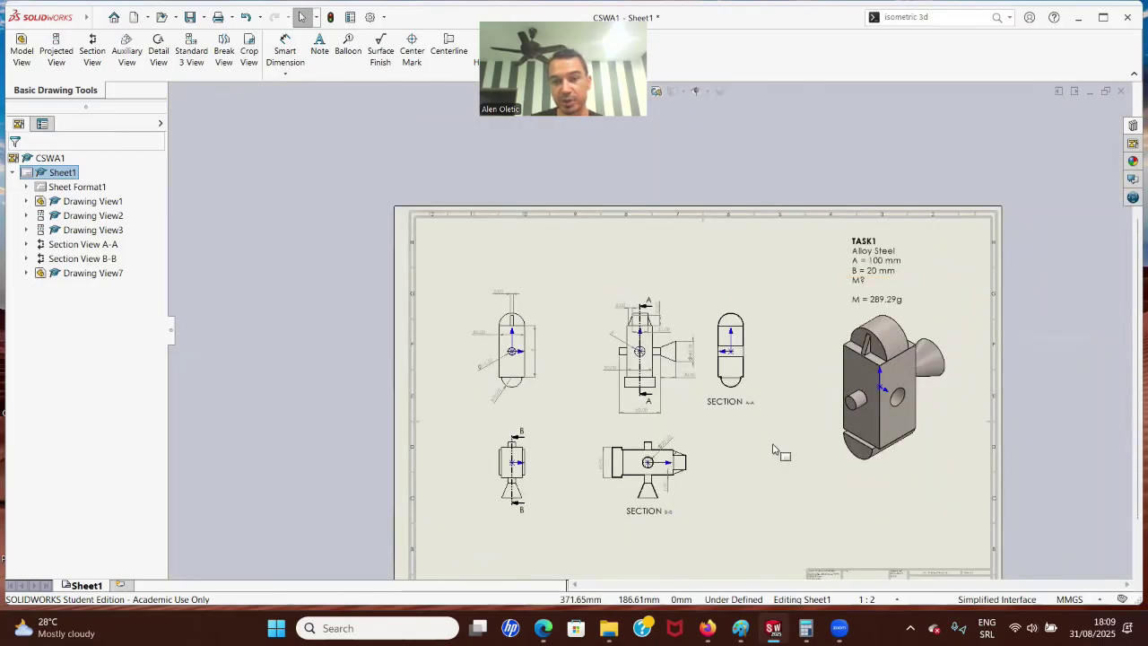
scroll(775, 449, "up", 1)
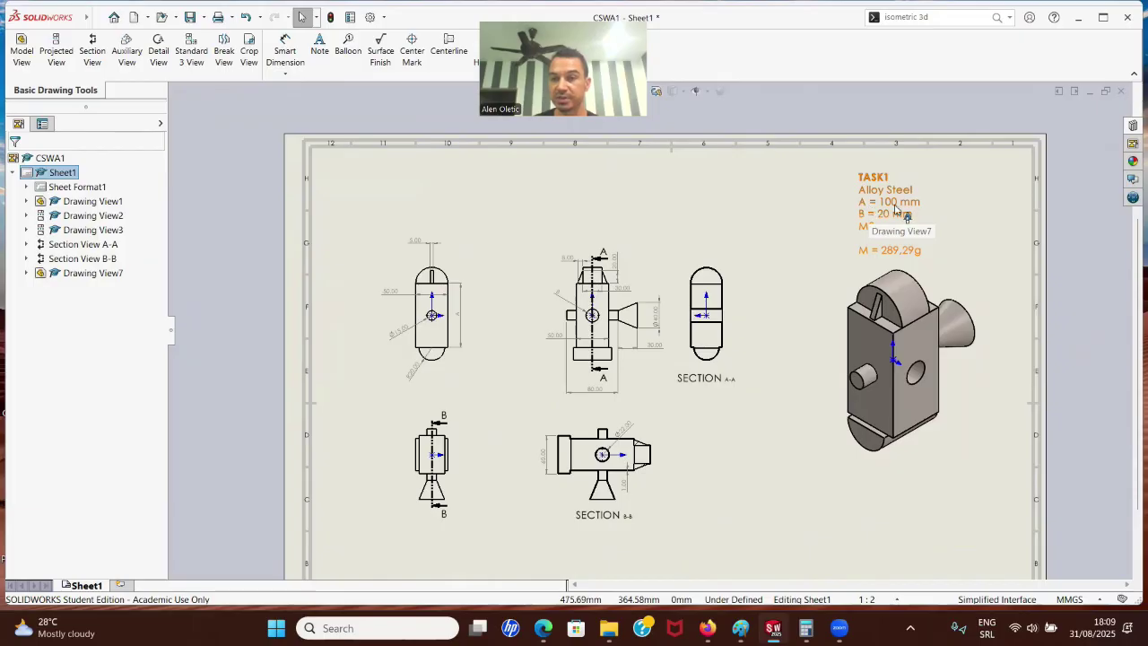
scroll(897, 215, "down", 1)
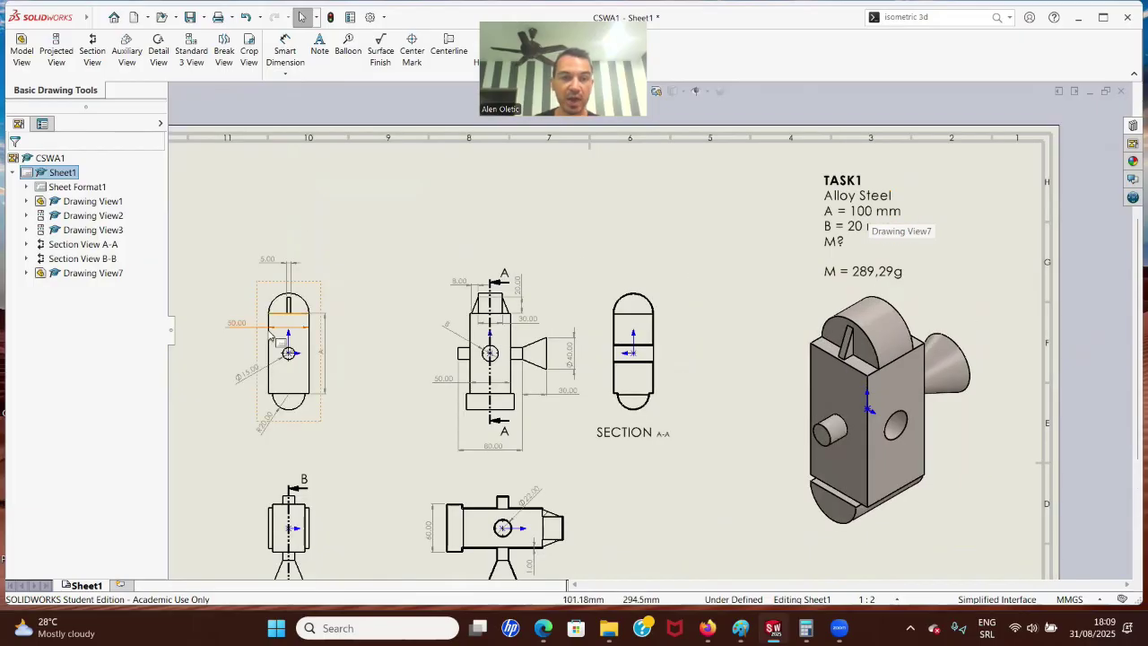
scroll(412, 327, "down", 2)
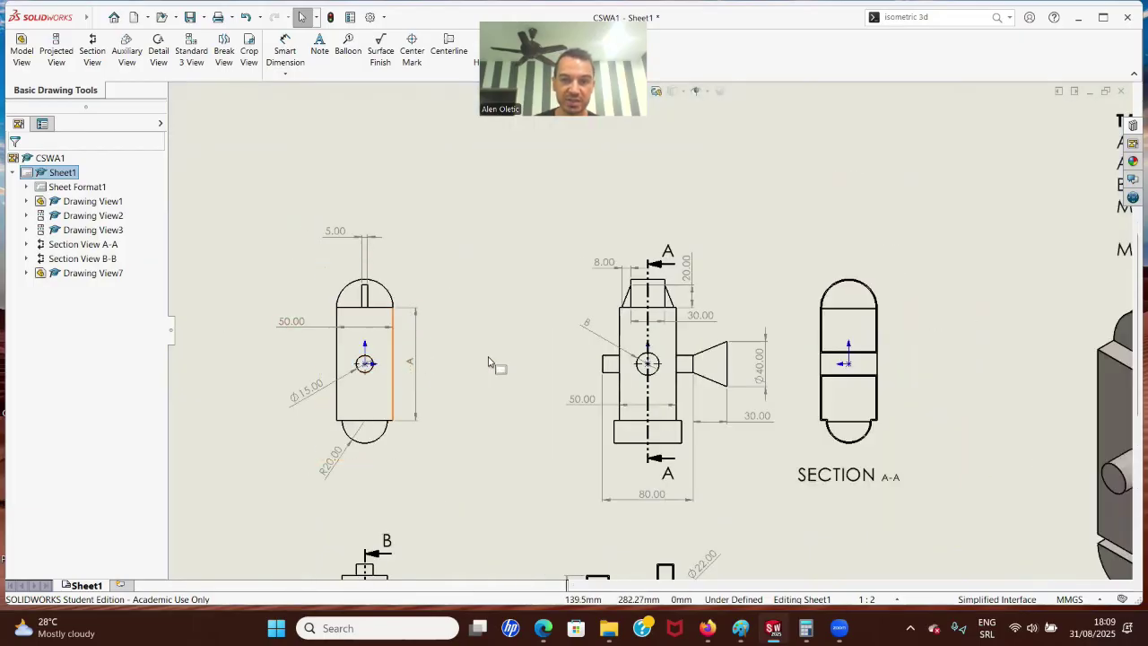
scroll(649, 330, "up", 3)
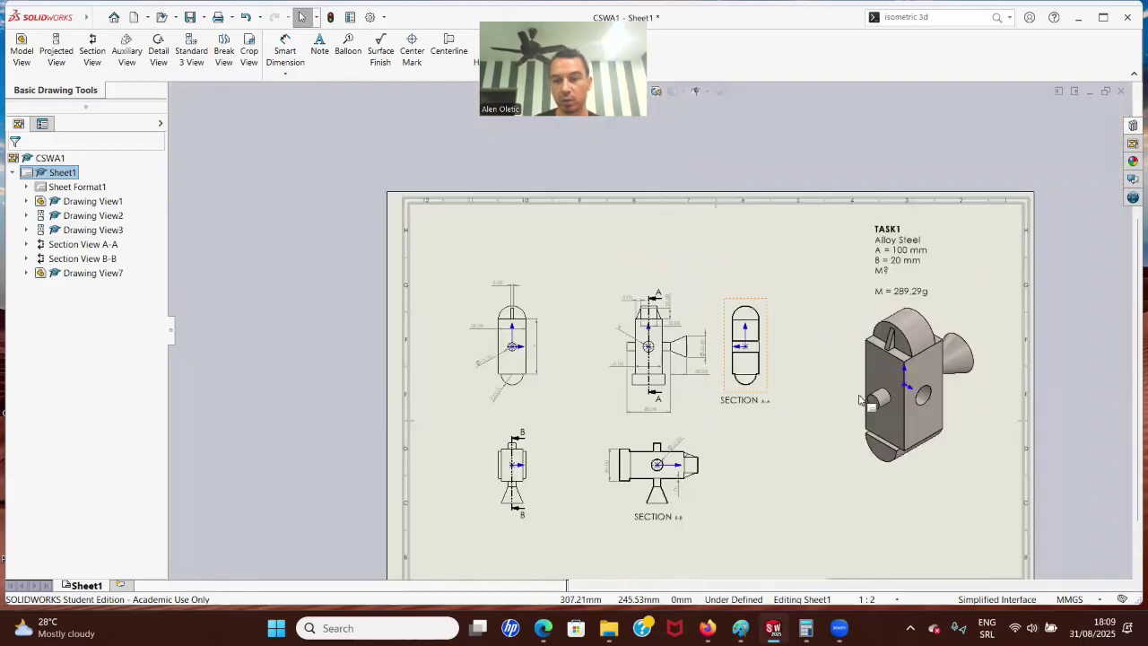
scroll(893, 392, "down", 1)
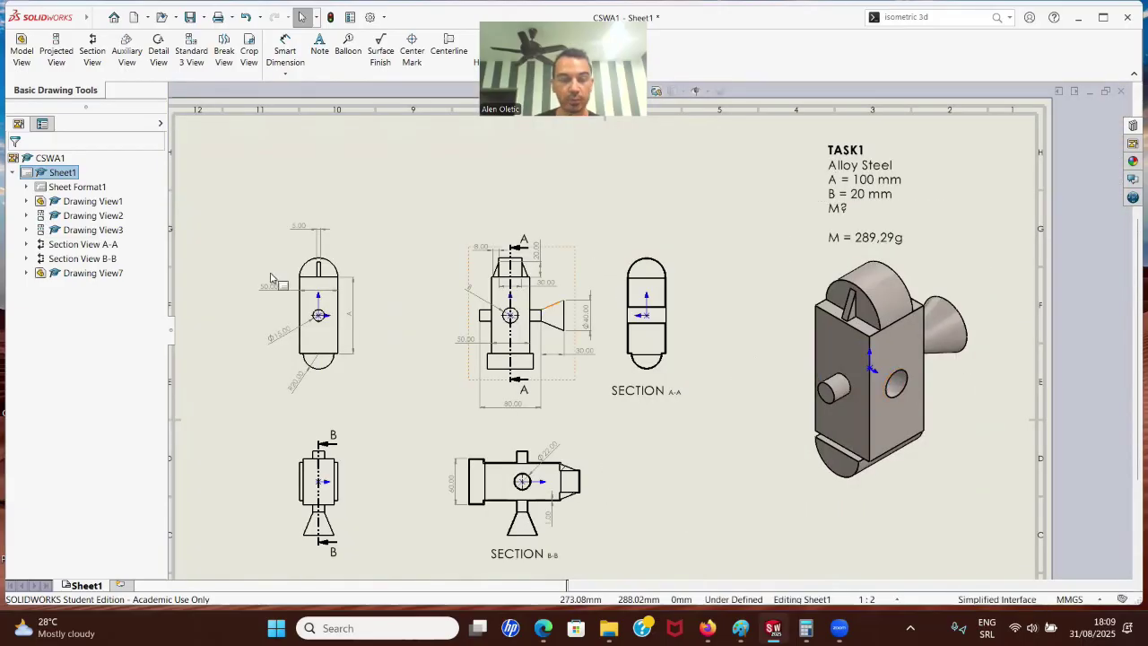
scroll(362, 325, "down", 2)
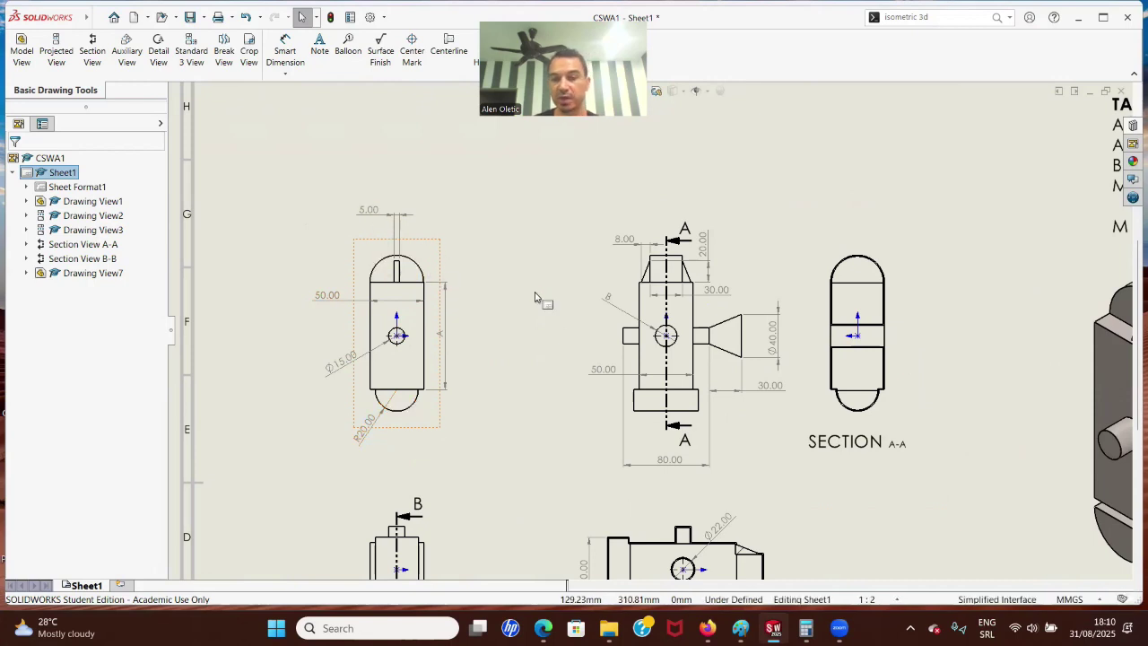
scroll(599, 307, "up", 3)
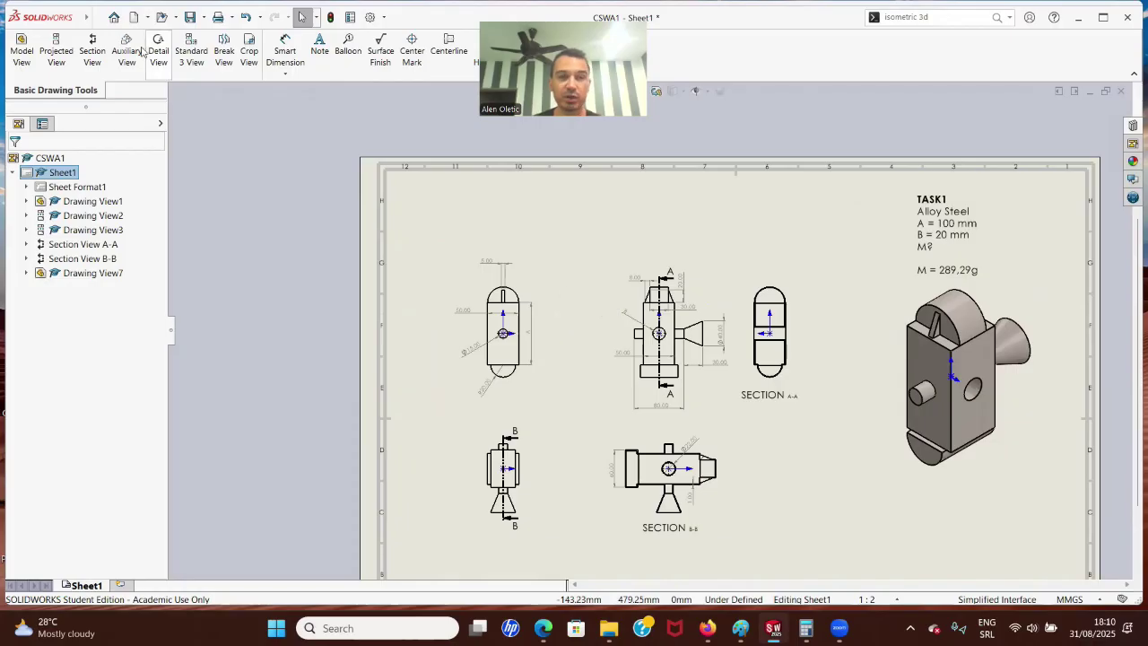
Create a new blank Part document, Part3, through File > New
left_click(99, 18)
mouse_move(145, 18)
left_click(342, 156)
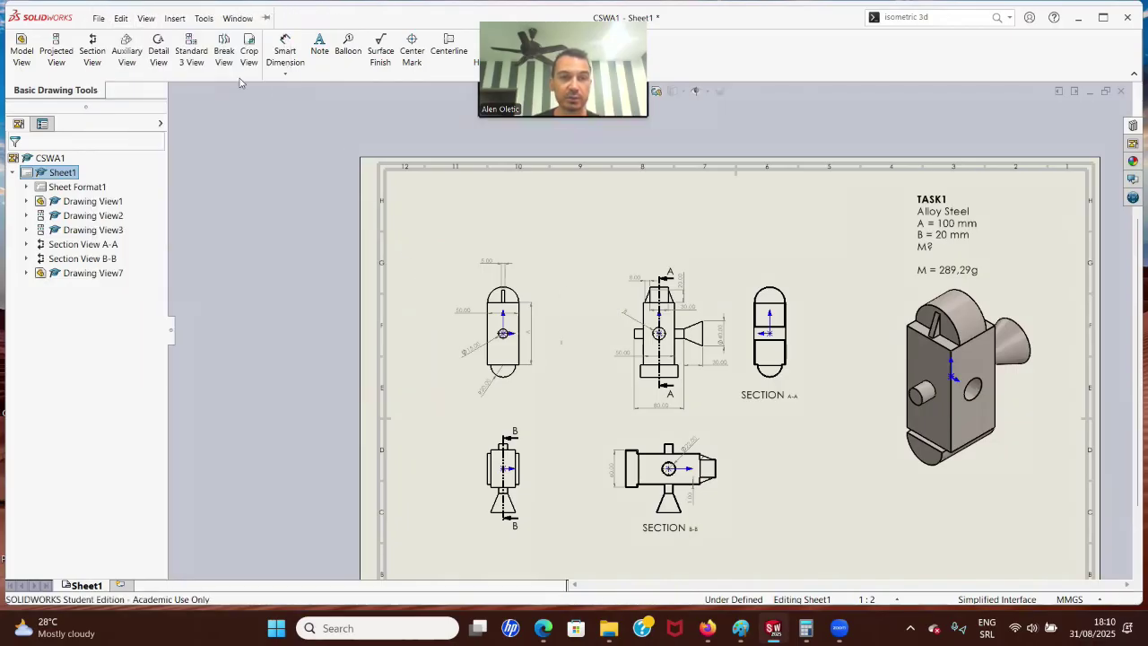
left_click(133, 17)
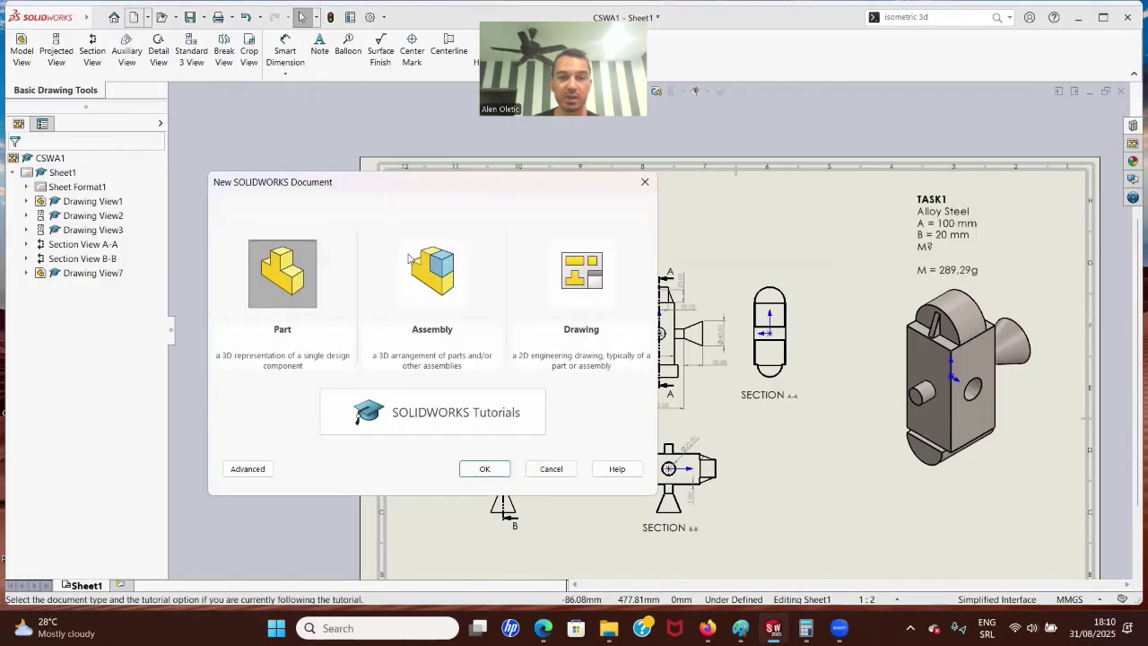
double_click(296, 269)
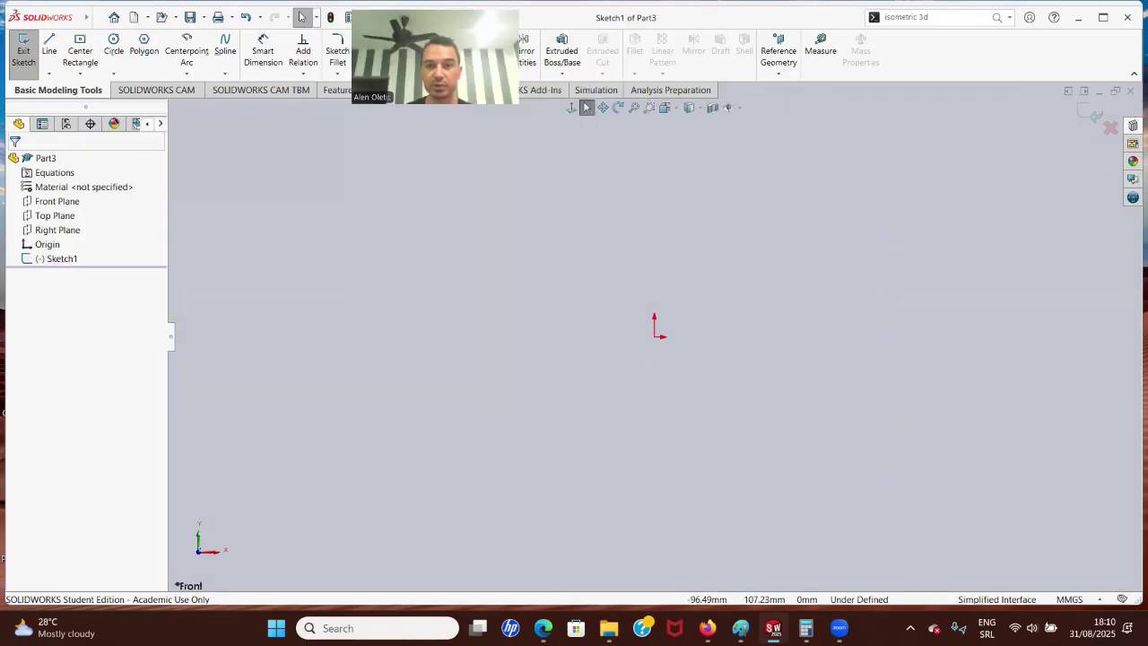
Switch the view to Isometric, exit the automatic sketch and remove the empty Sketch1
left_click(676, 108)
left_click(733, 143)
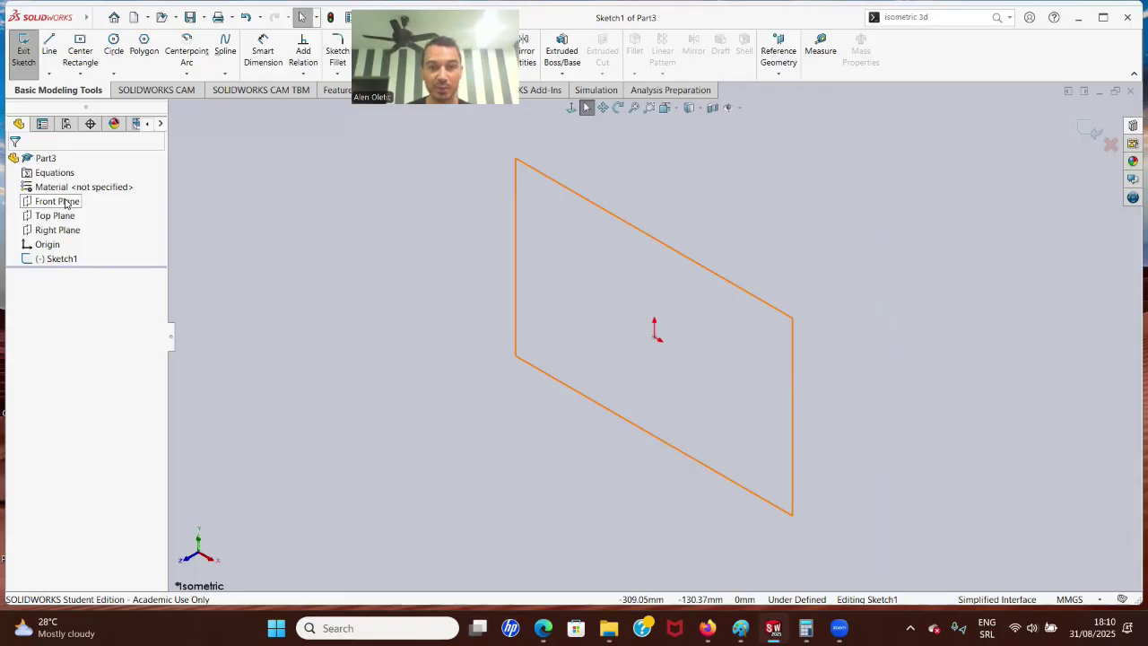
left_click(23, 50)
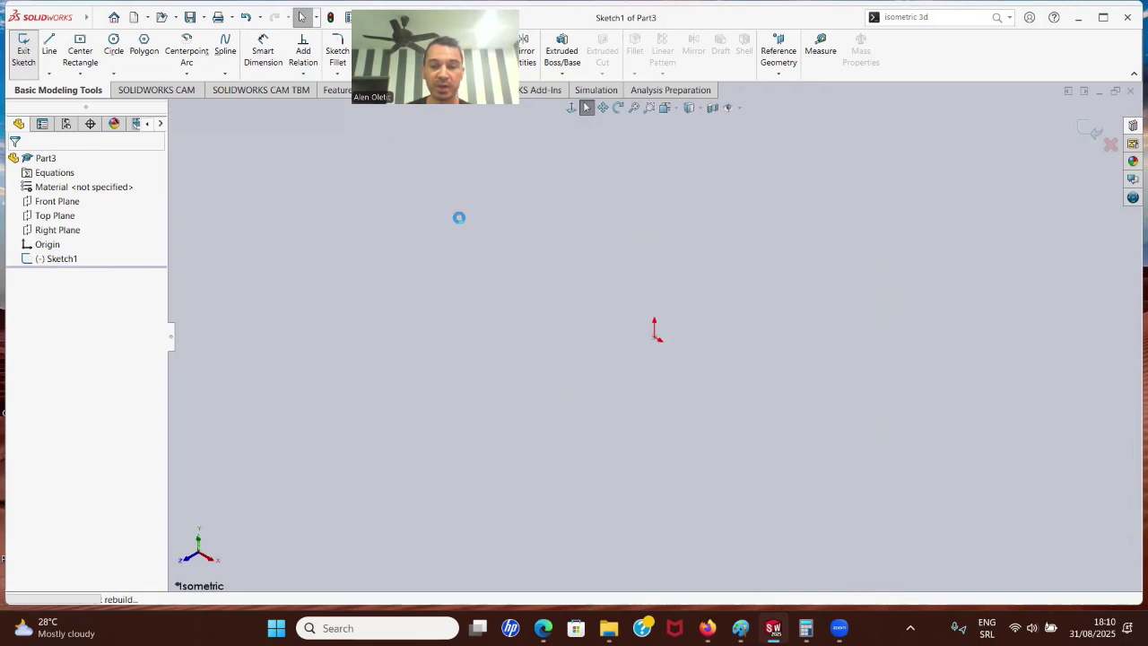
key("ctrl+z")
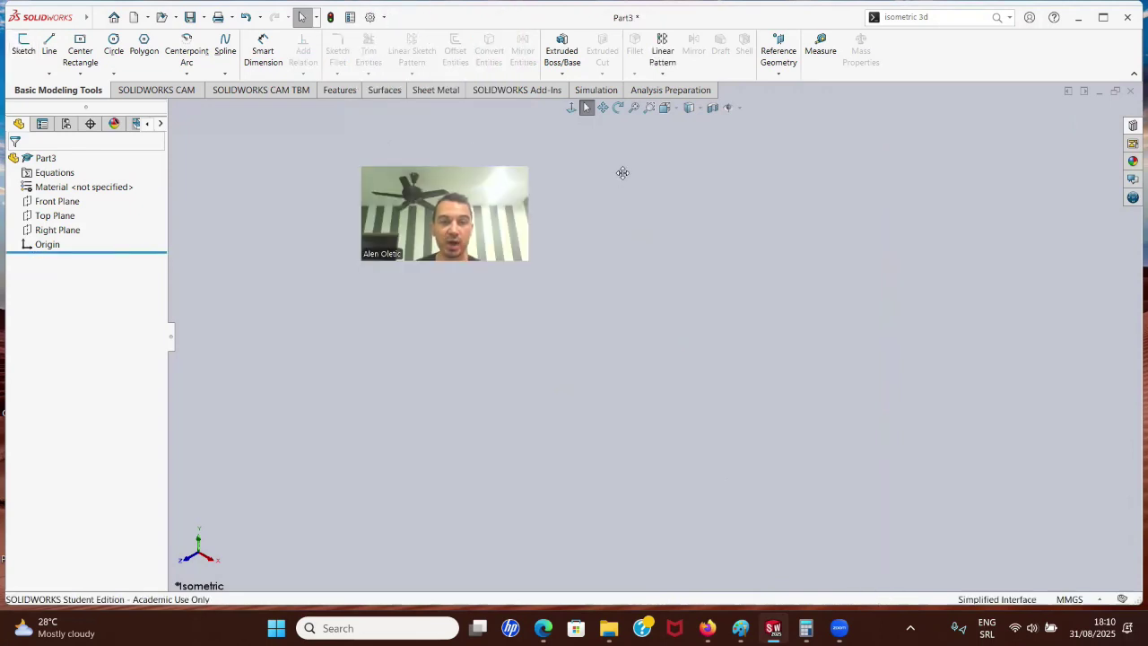
Open the Equations, Global Variables, and Dimensions manager from the Tools menu
mouse_move(74, 17)
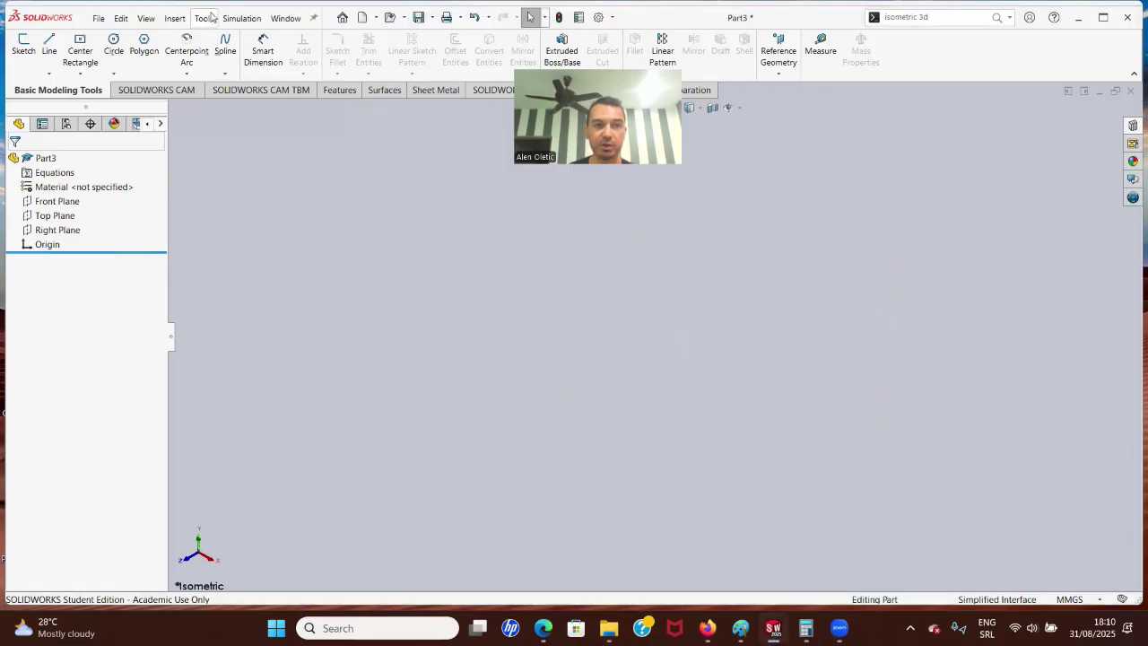
left_click(204, 18)
left_click(257, 381)
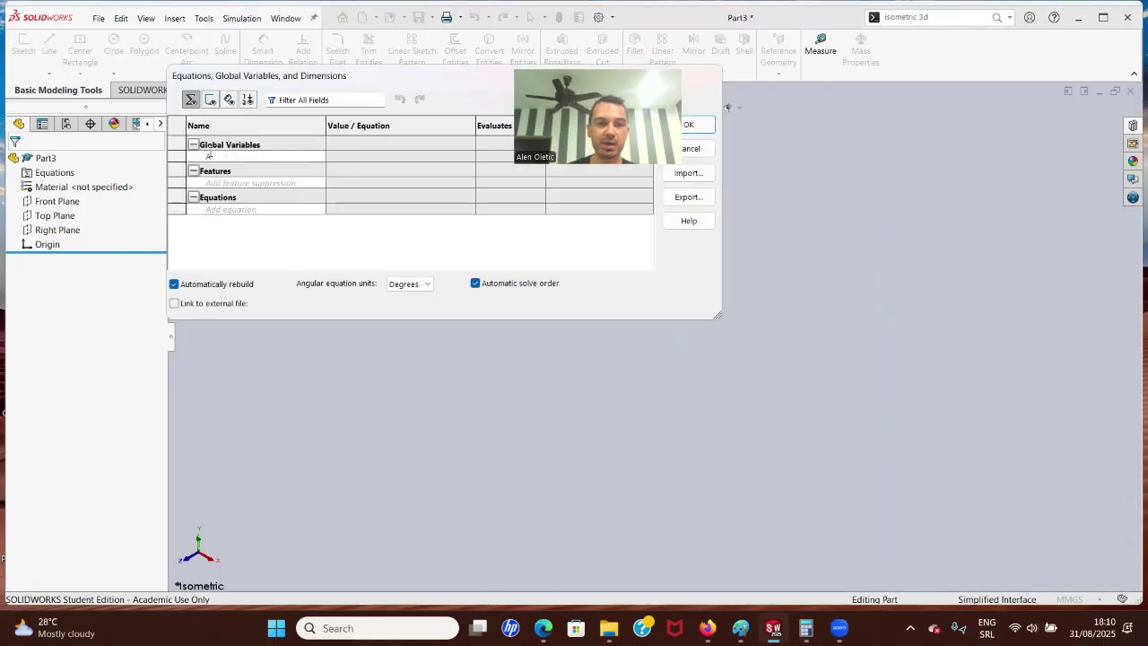
Add global variables A = 100 and B = 20 and accept the Equations dialog
left_click(210, 155)
type("100")
key("Return")
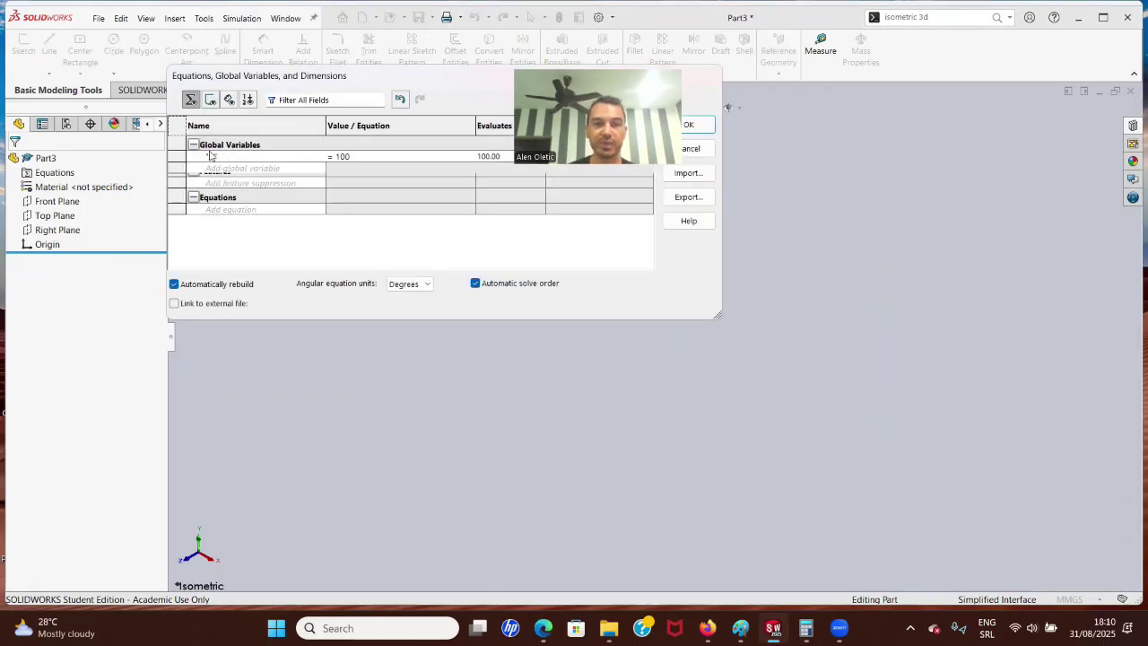
type("B")
key("Tab")
type("20")
key("Return")
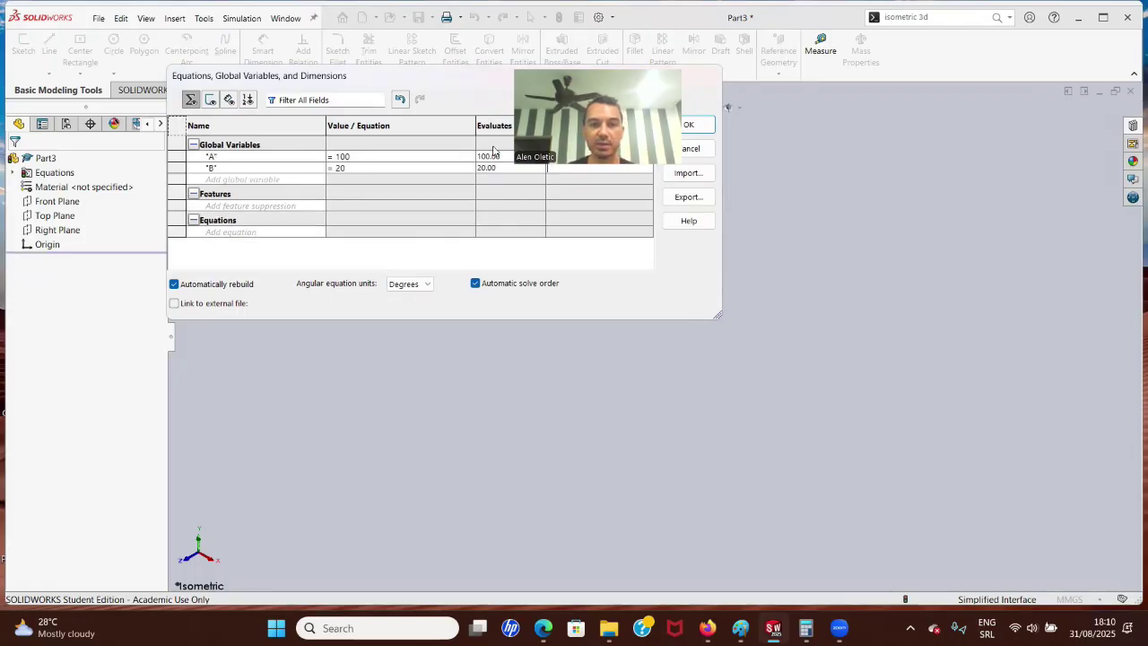
left_click(674, 131)
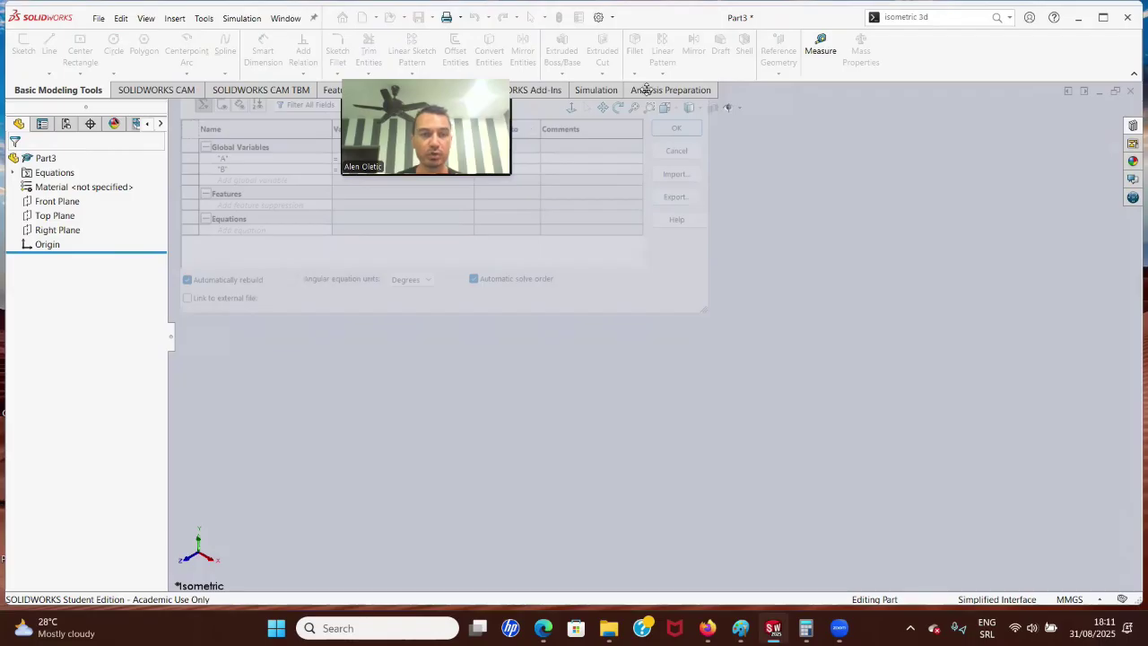
Assign Alloy Steel from the Steel library to Part3 via Edit Material
right_click(54, 186)
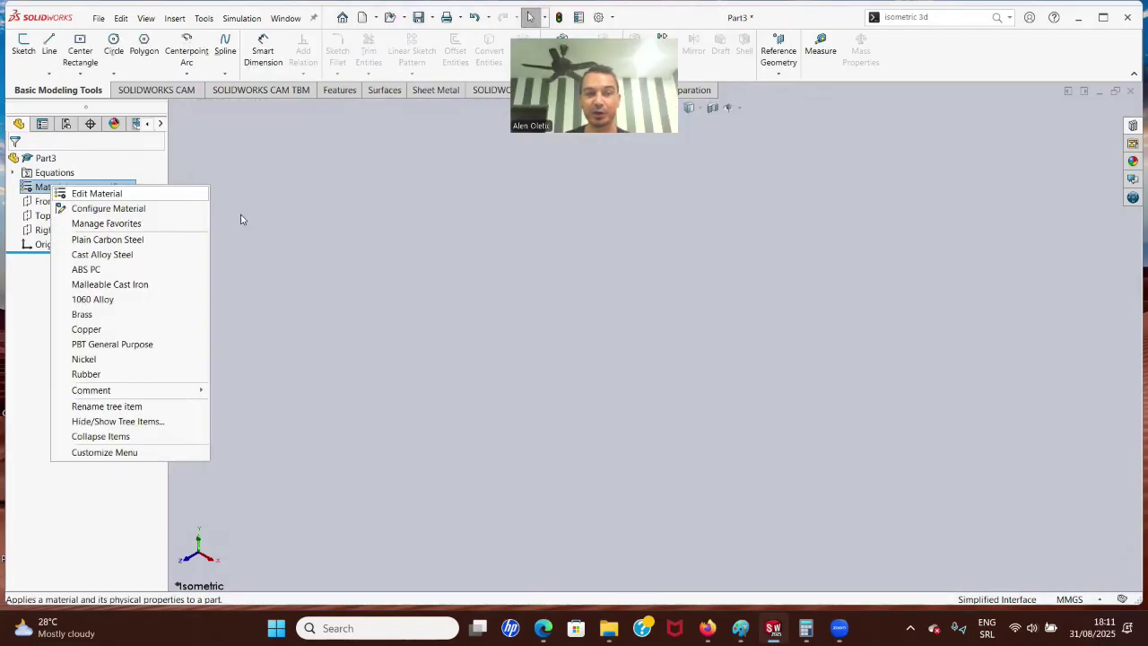
left_click(83, 195)
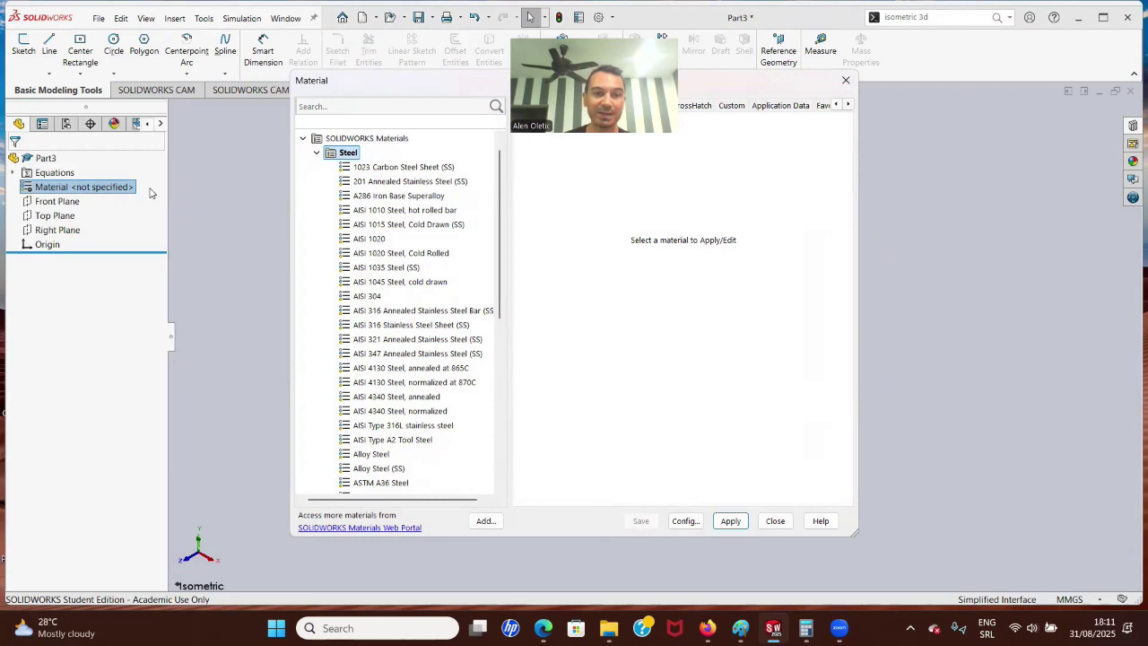
scroll(388, 224, "down", 3)
left_click(372, 325)
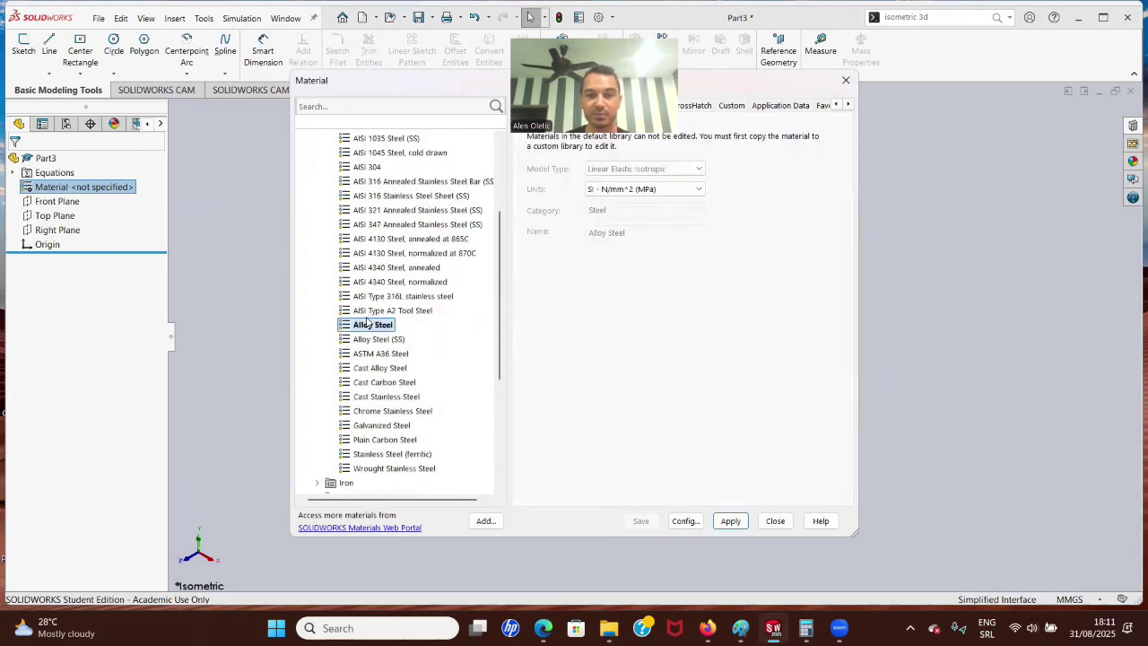
left_click(732, 521)
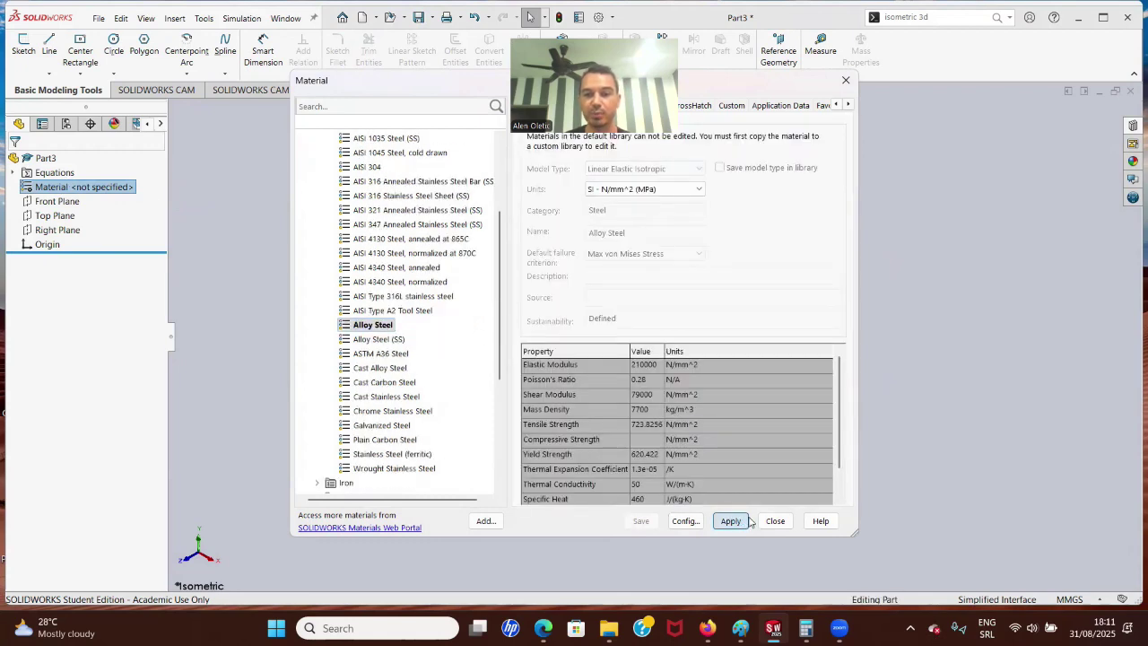
left_click(845, 80)
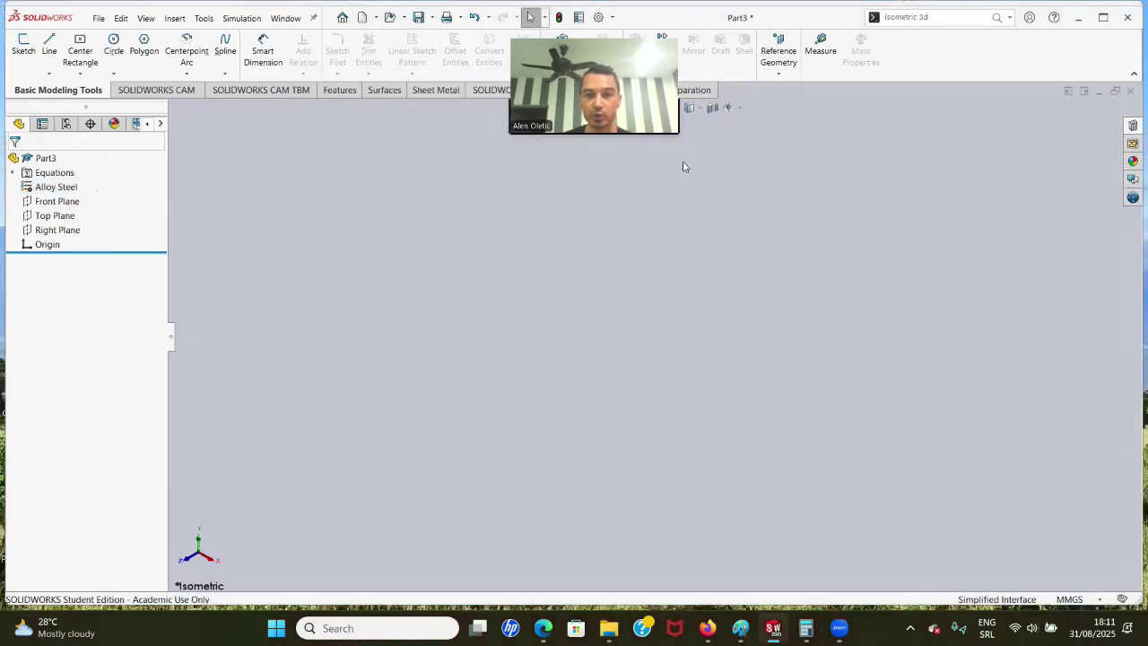
Turn on View Origins and start Sketch2 on the Front Plane
left_click(738, 107)
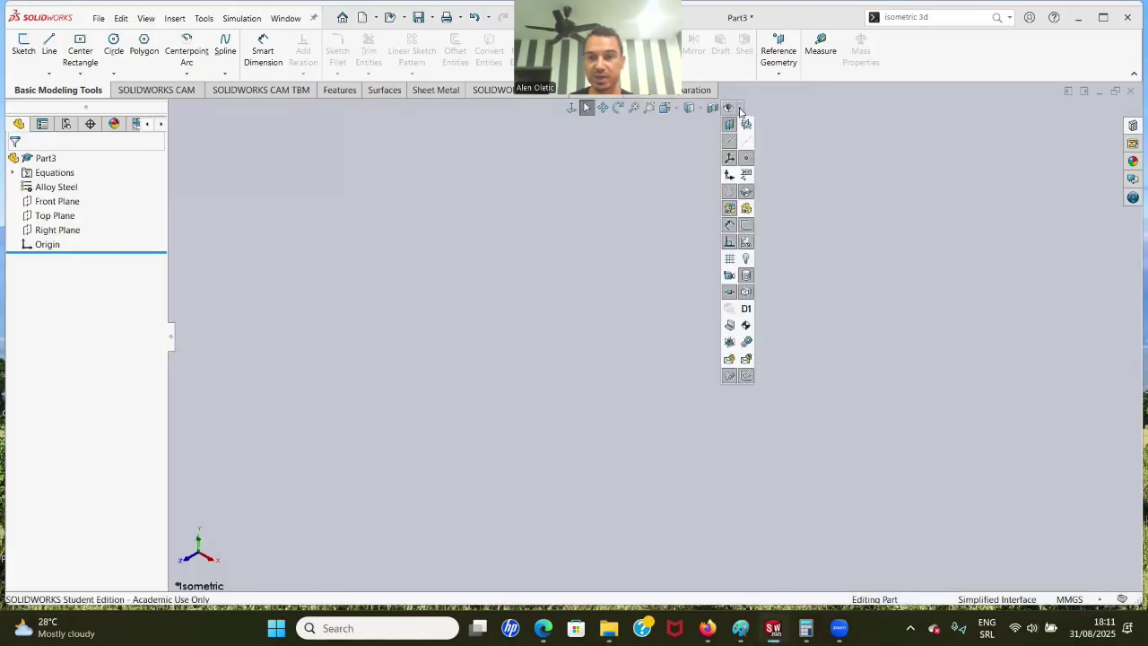
left_click(728, 175)
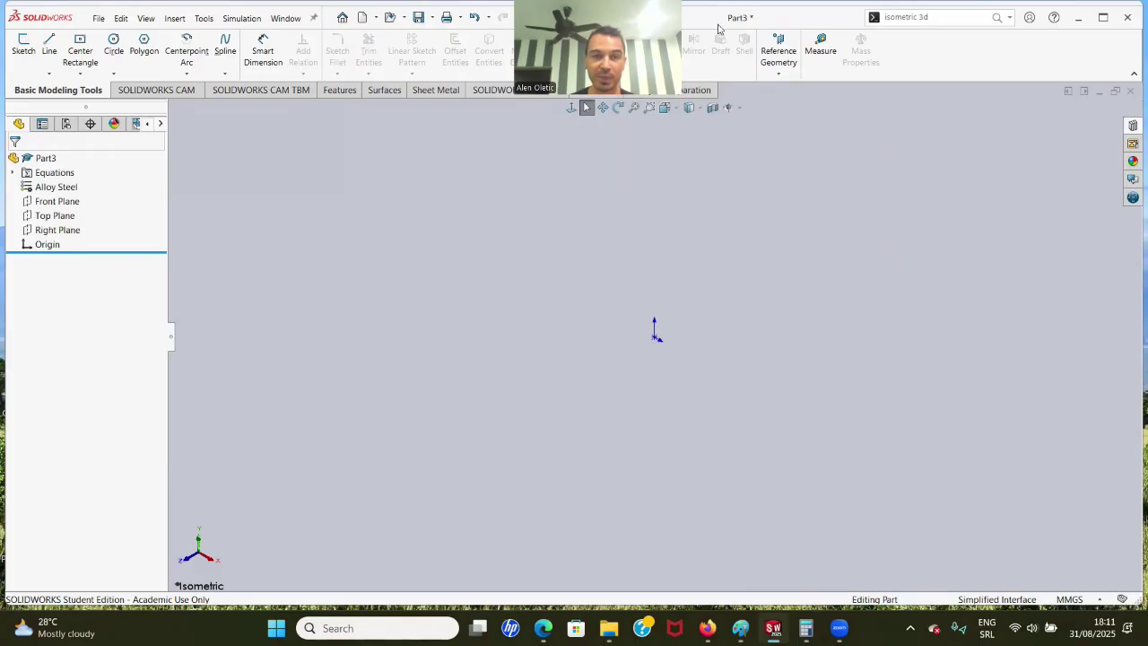
left_click(62, 205)
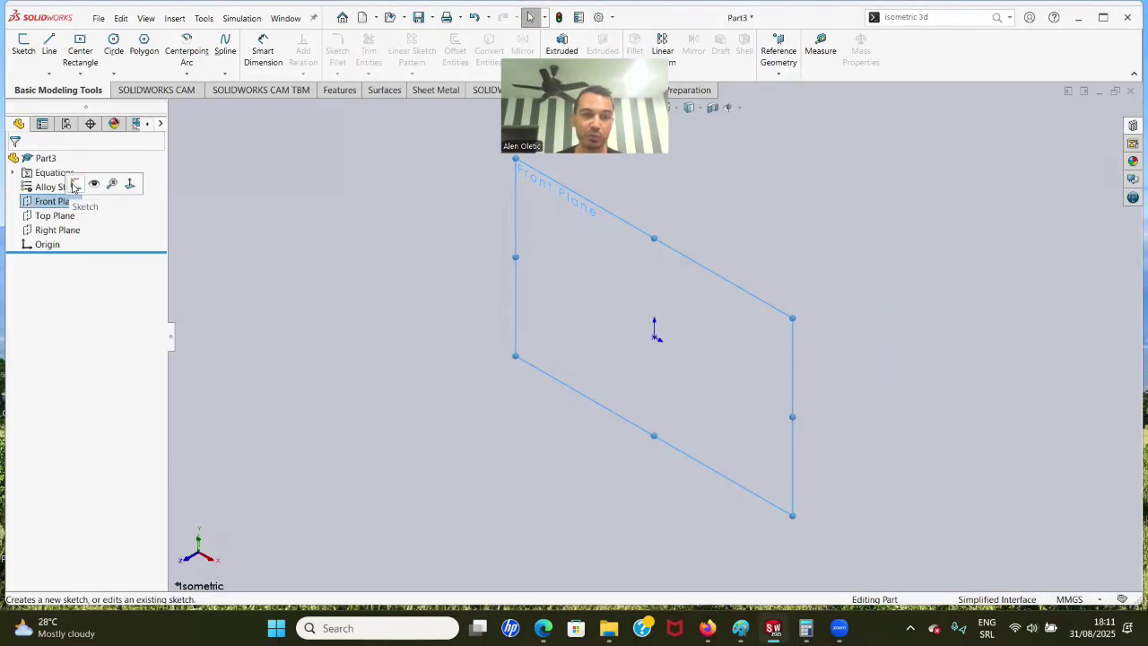
left_click(74, 184)
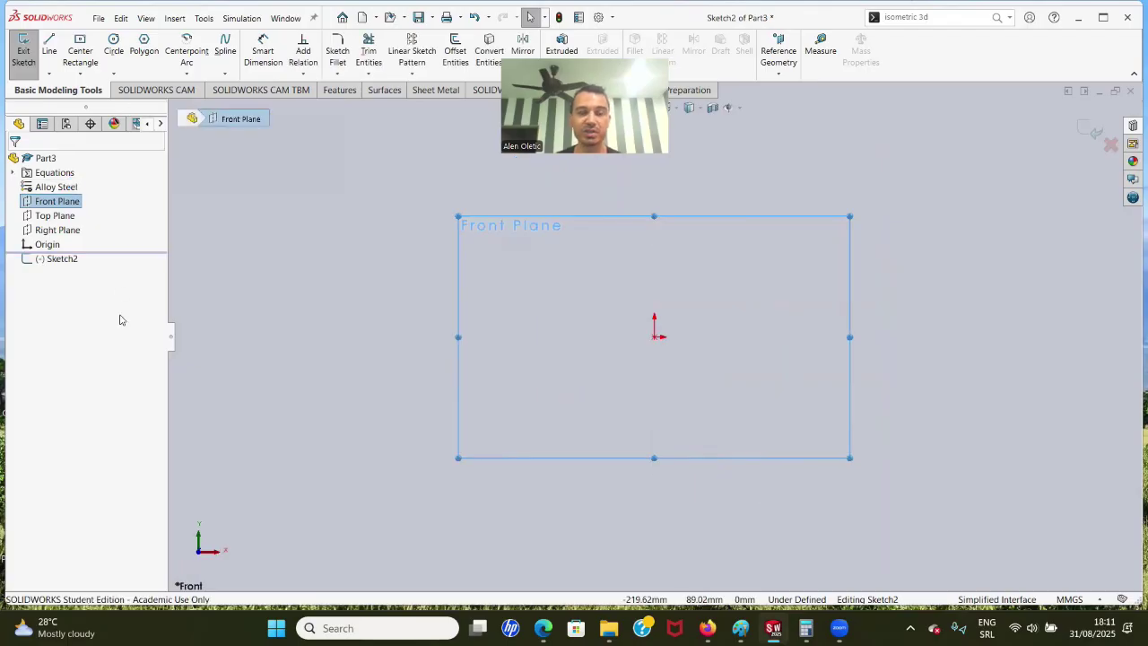
Draw a centre rectangle centred on the origin
left_click(79, 50)
left_click(656, 337)
left_click(585, 193)
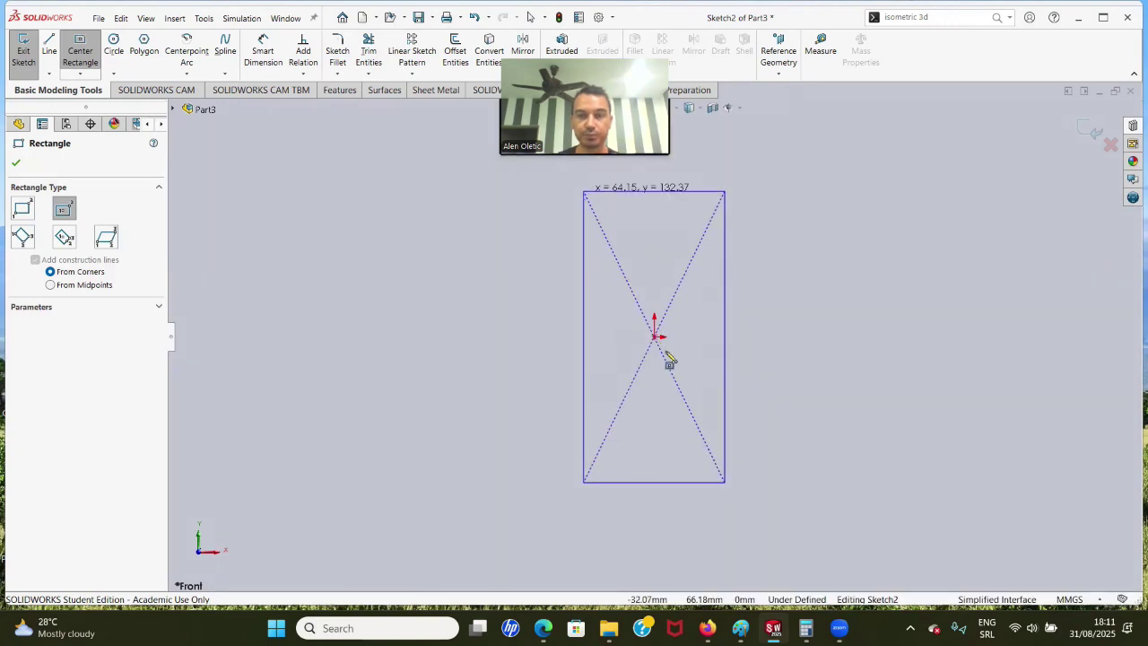
Dimension the rectangle's height and link it to global variable A (100)
left_click(258, 47)
left_click(725, 386)
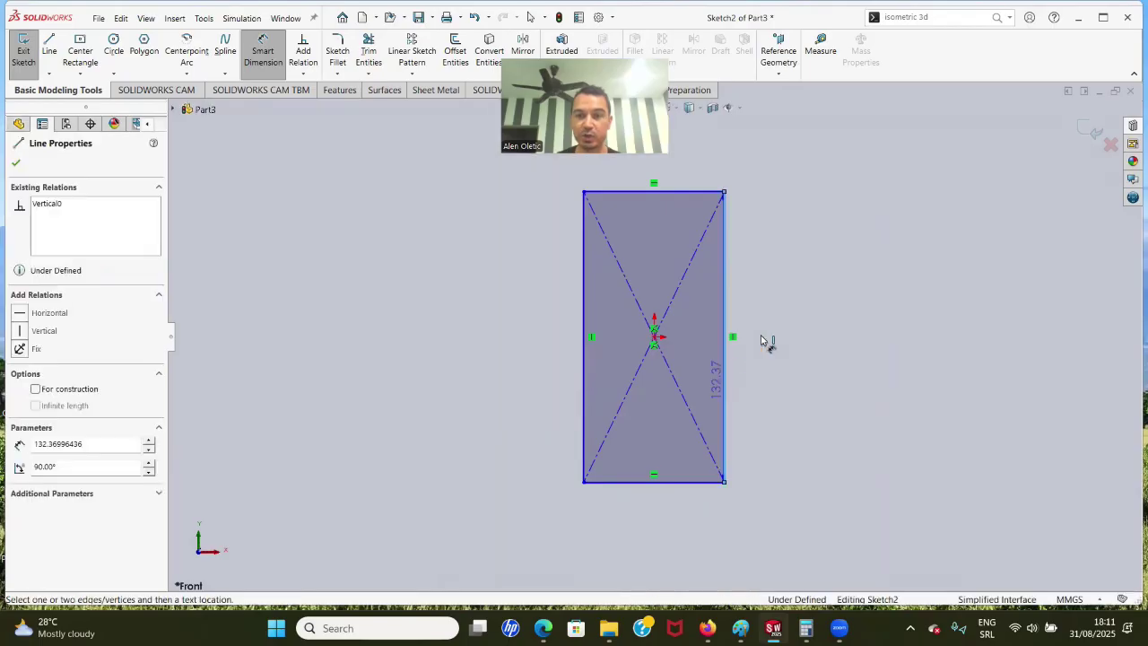
left_click(774, 339)
left_click(769, 333)
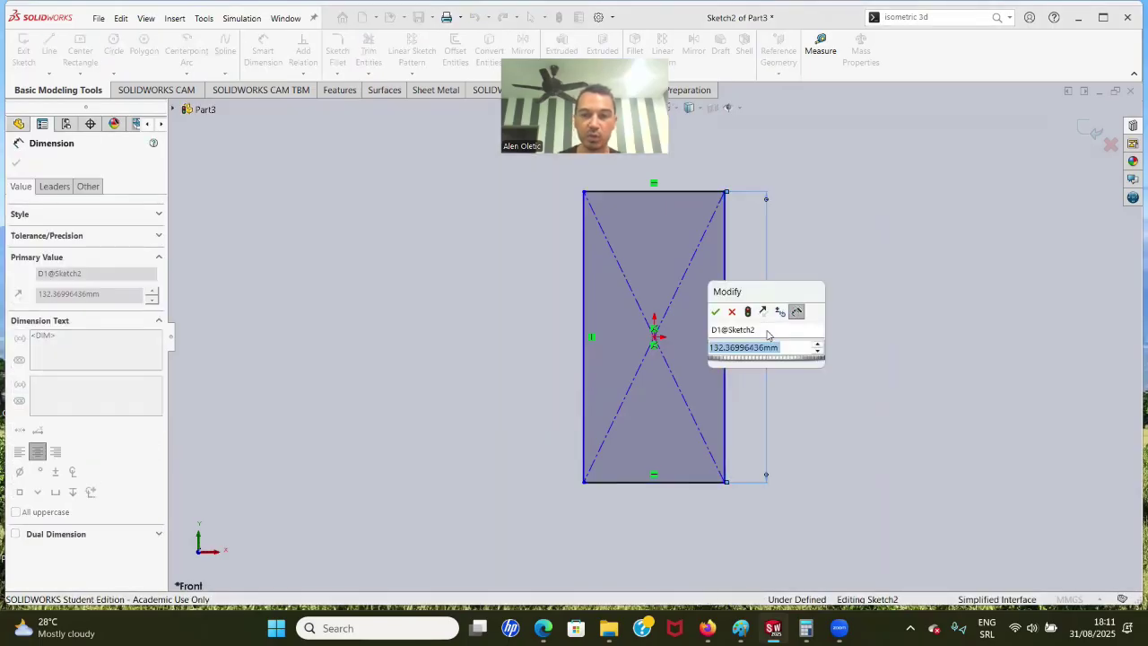
type("=")
key("Down")
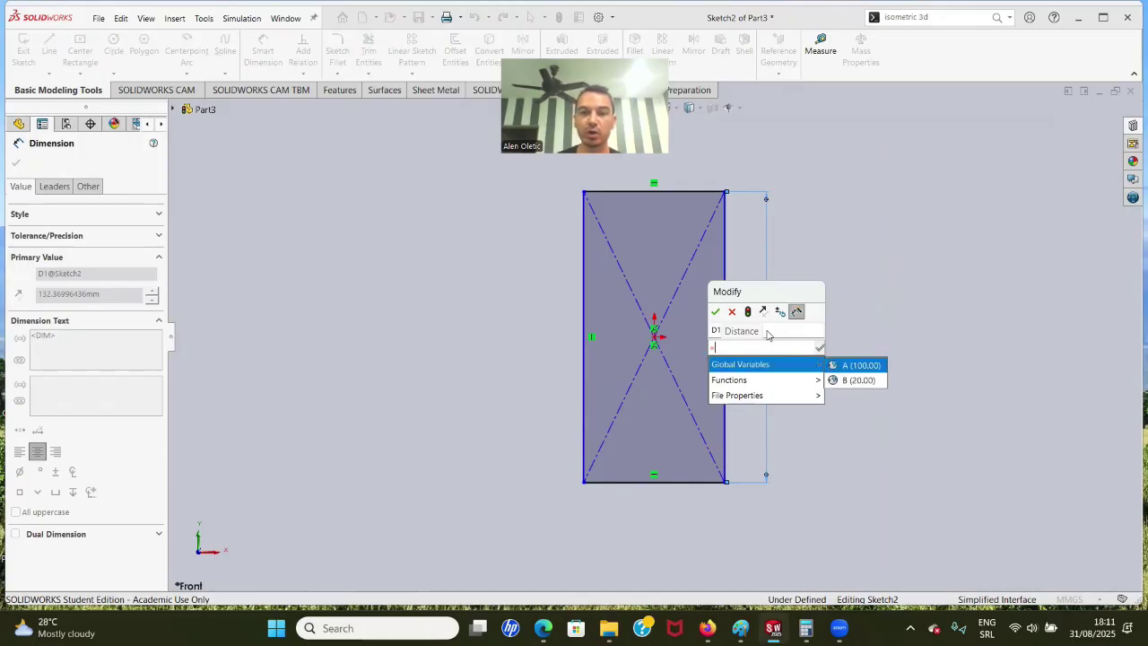
key("Return")
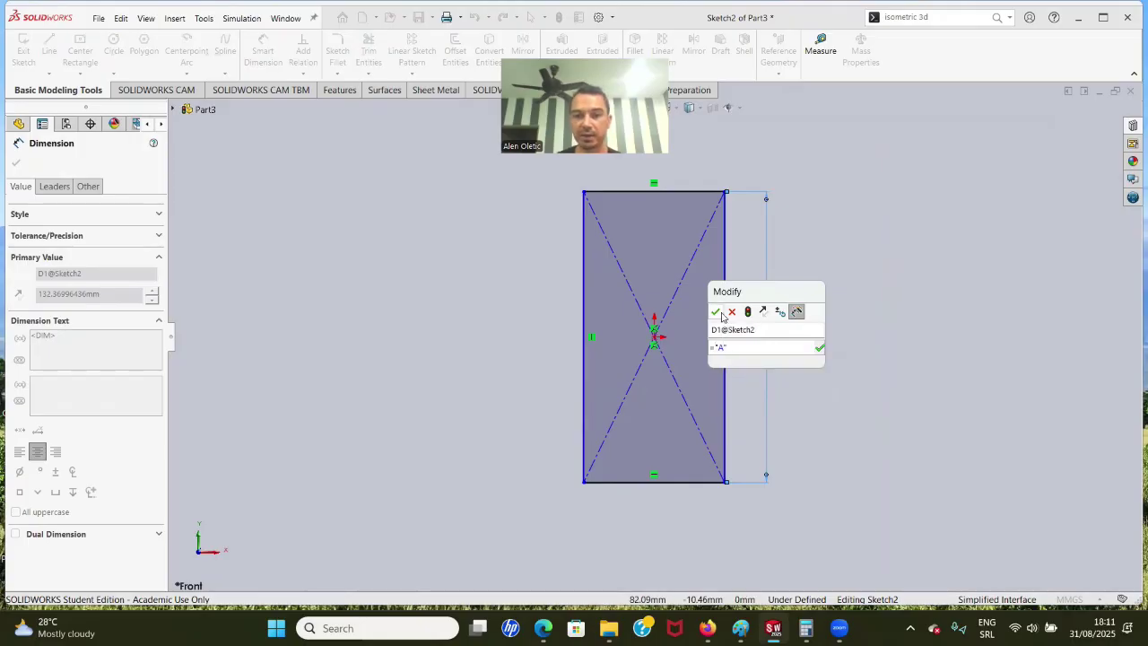
left_click(716, 312)
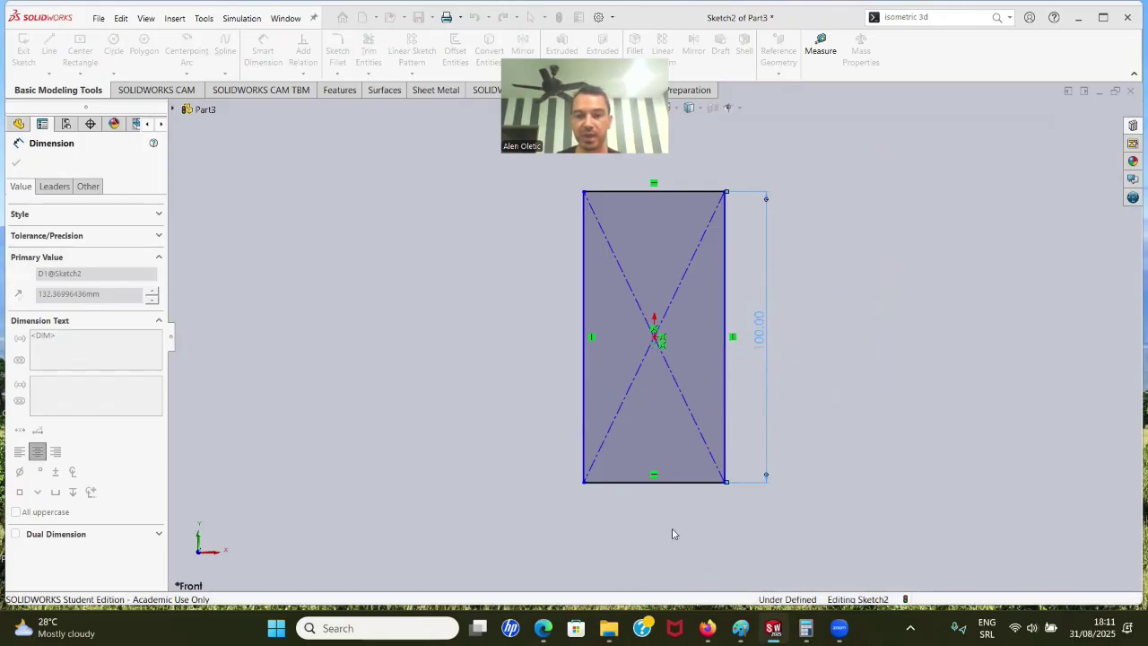
Dimension the rectangle's bottom edge to a 50 mm width
left_click(633, 484)
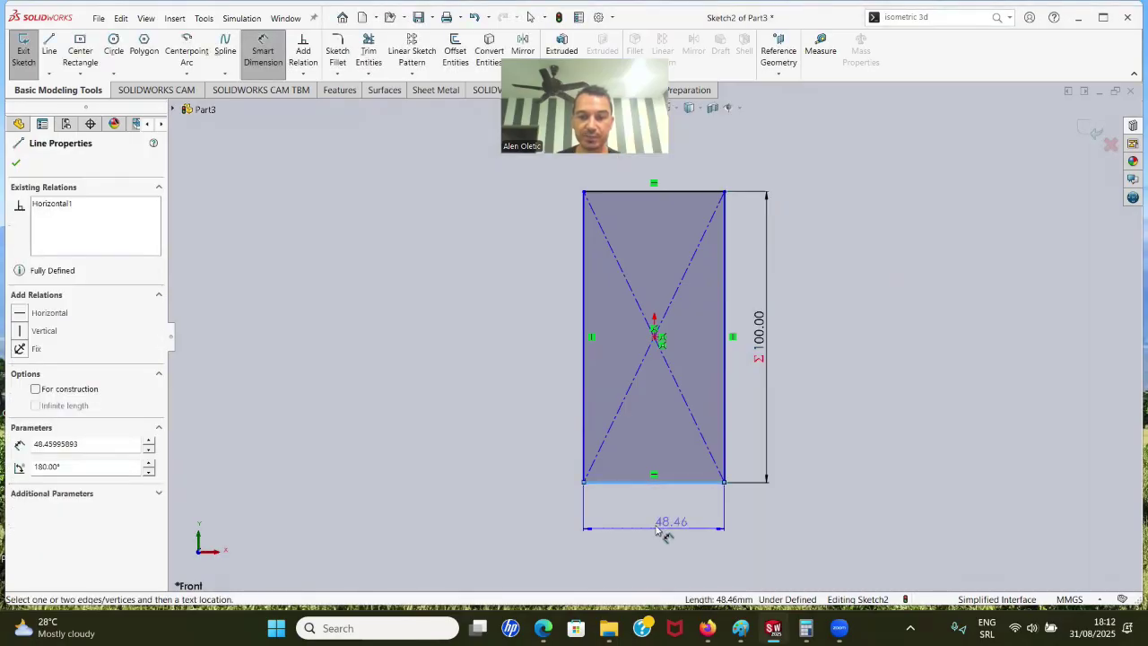
left_click(656, 530)
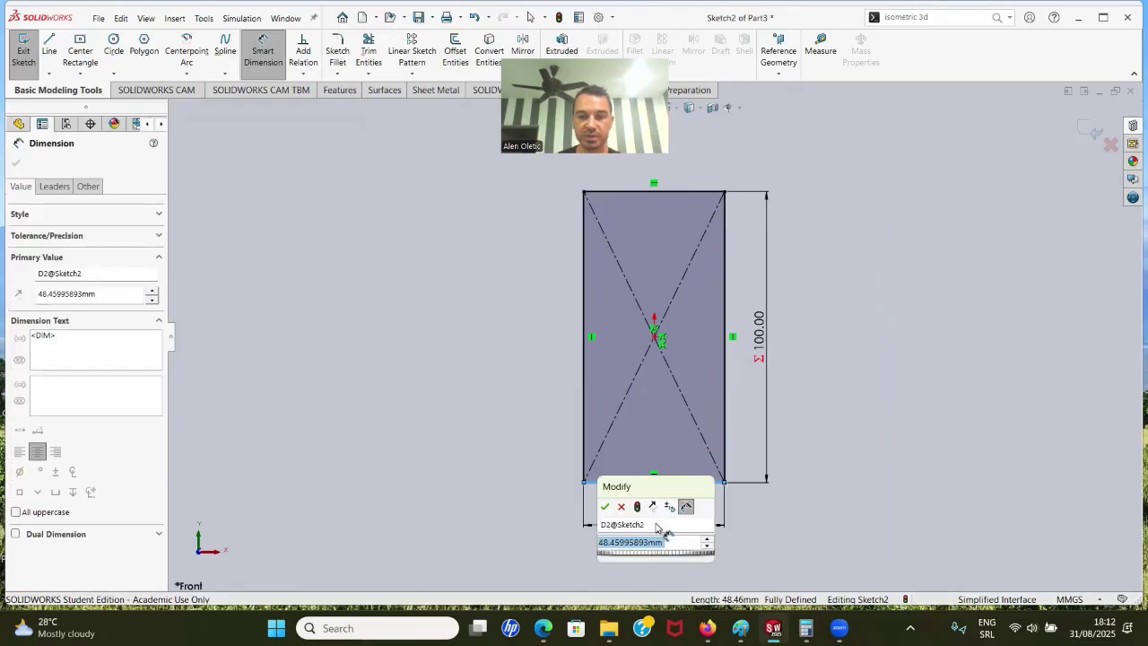
type("50")
key("Return")
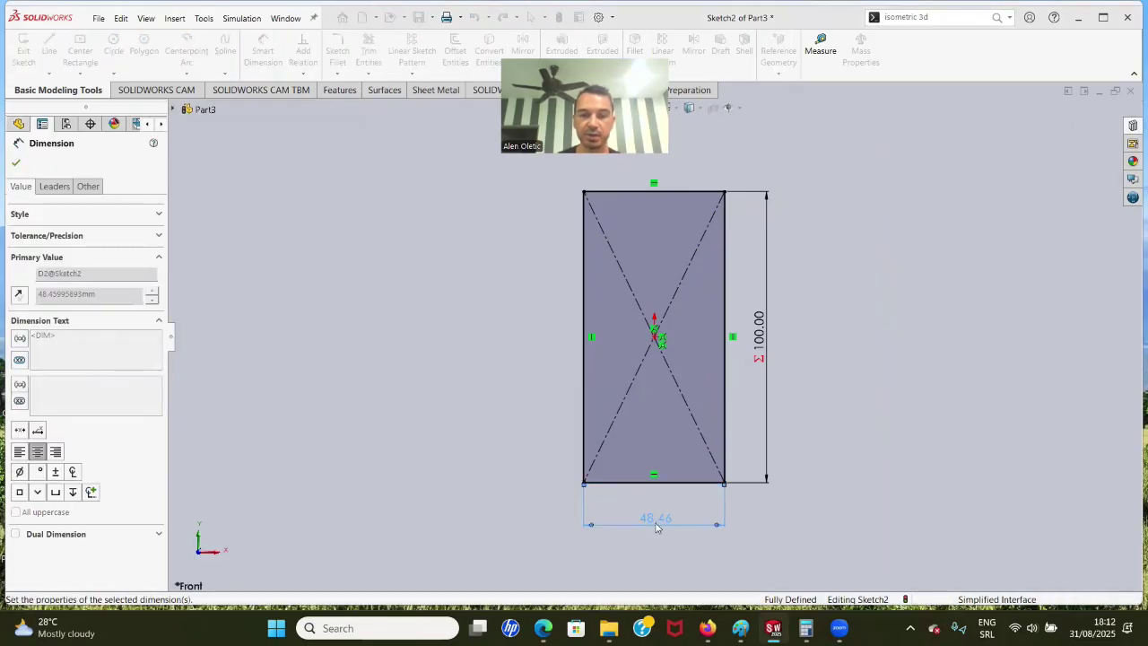
scroll(659, 253, "up", 2)
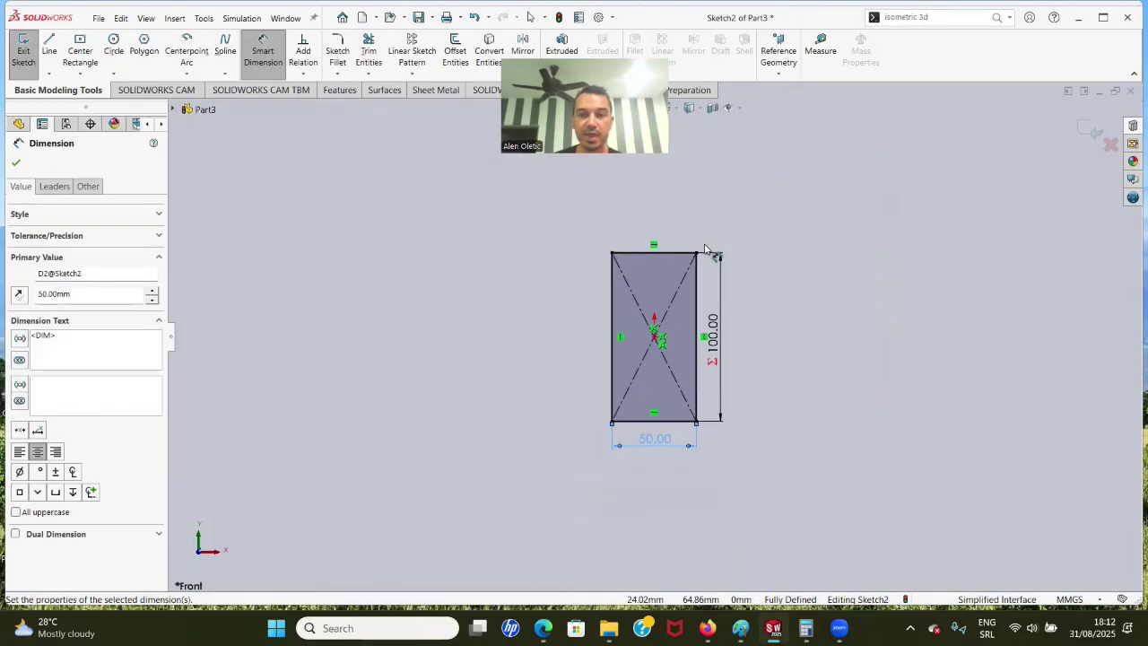
Draw centre-point arcs across the top and bottom edges, corner to corner
left_click(113, 74)
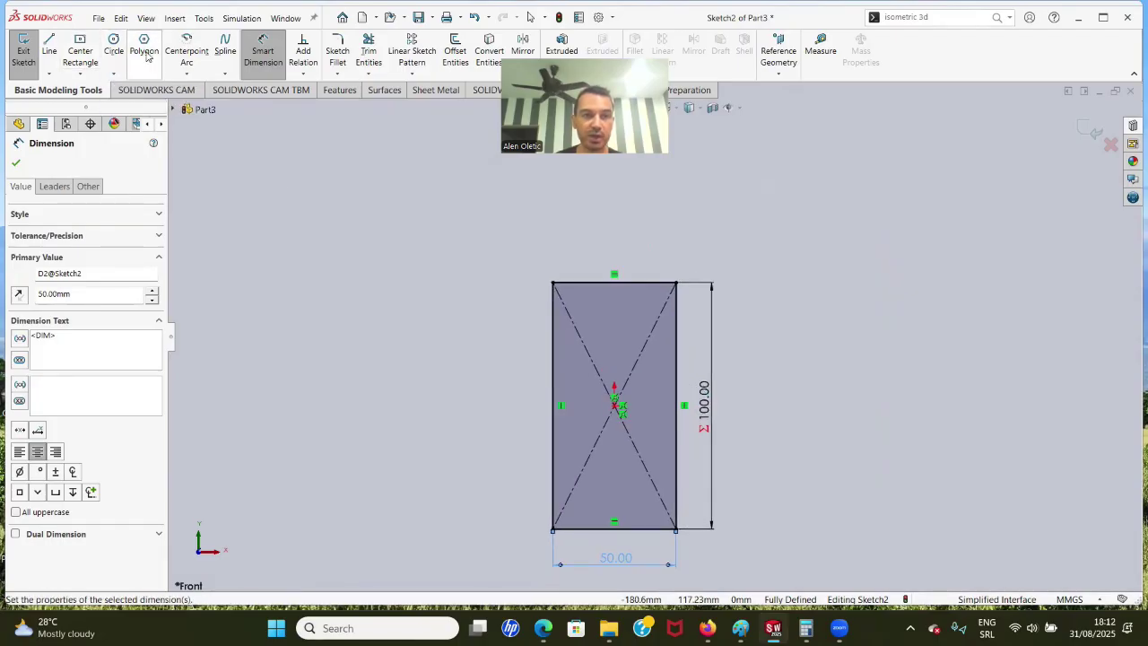
left_click(187, 74)
left_click(190, 88)
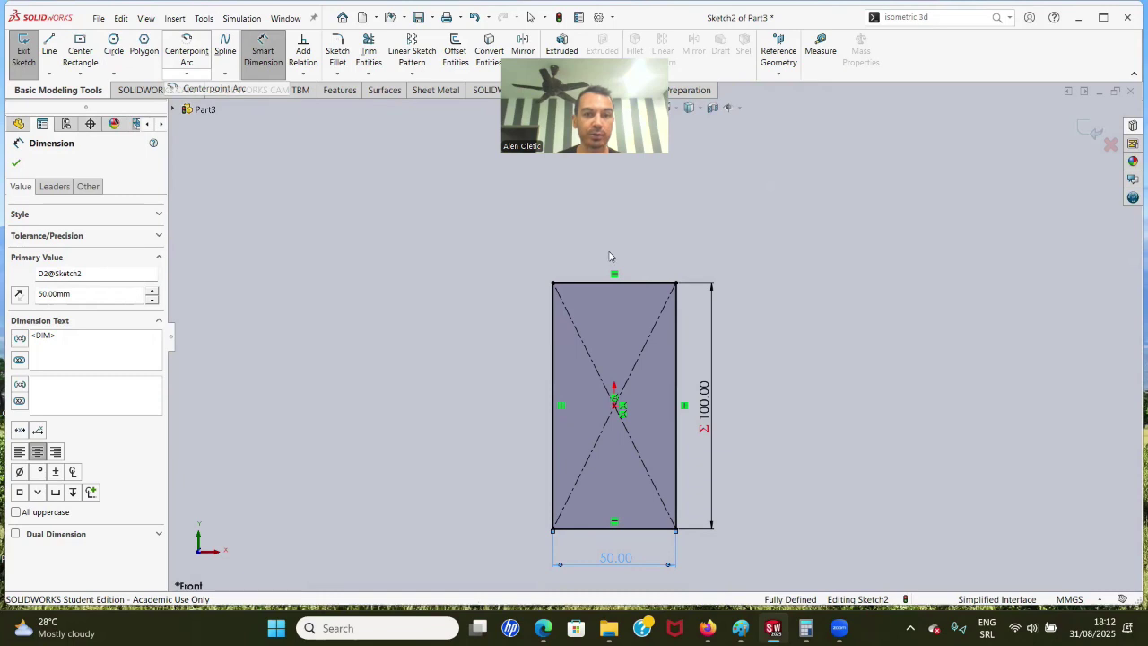
left_click(614, 284)
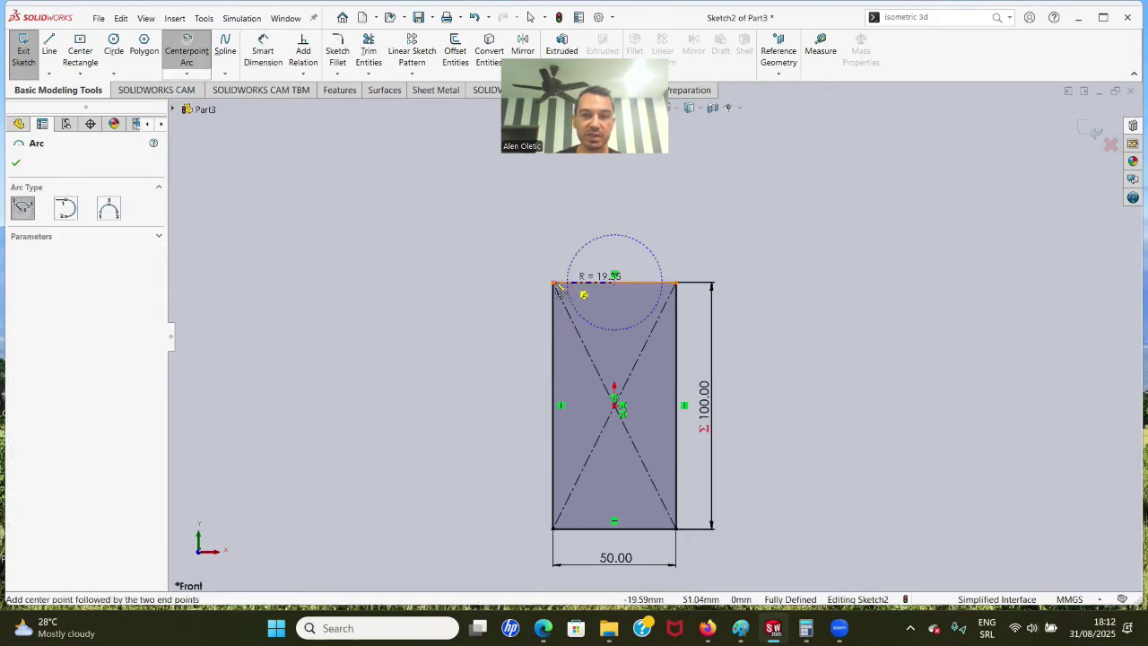
left_click(553, 284)
left_click(678, 285)
scroll(775, 367, "up", 3)
scroll(677, 461, "down", 3)
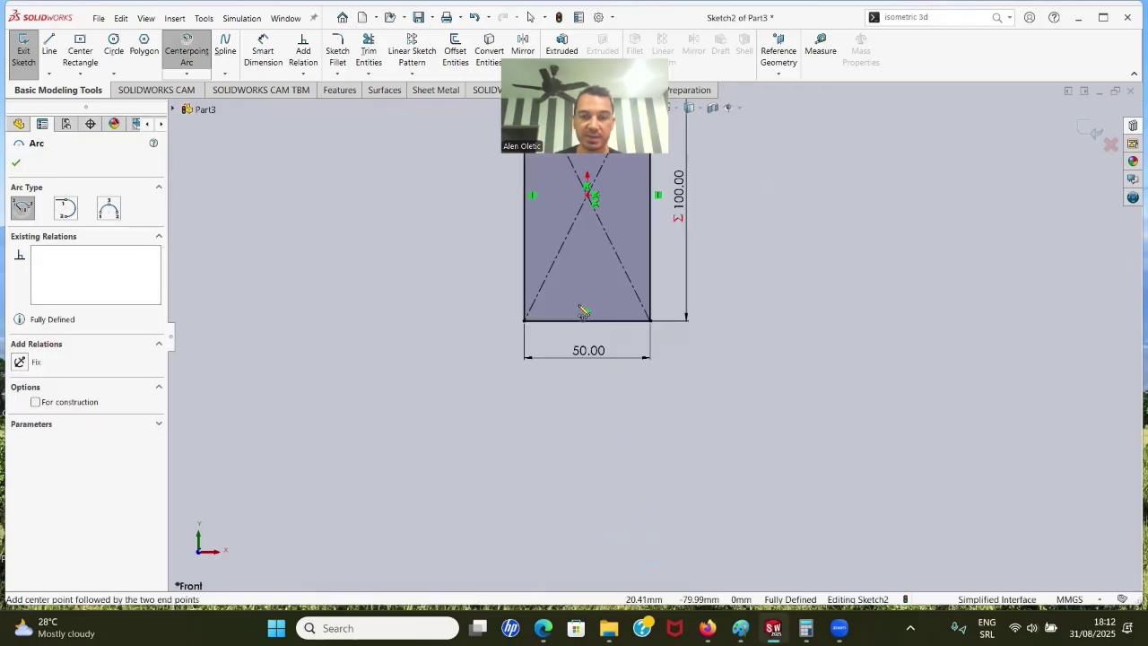
scroll(581, 328, "down", 2)
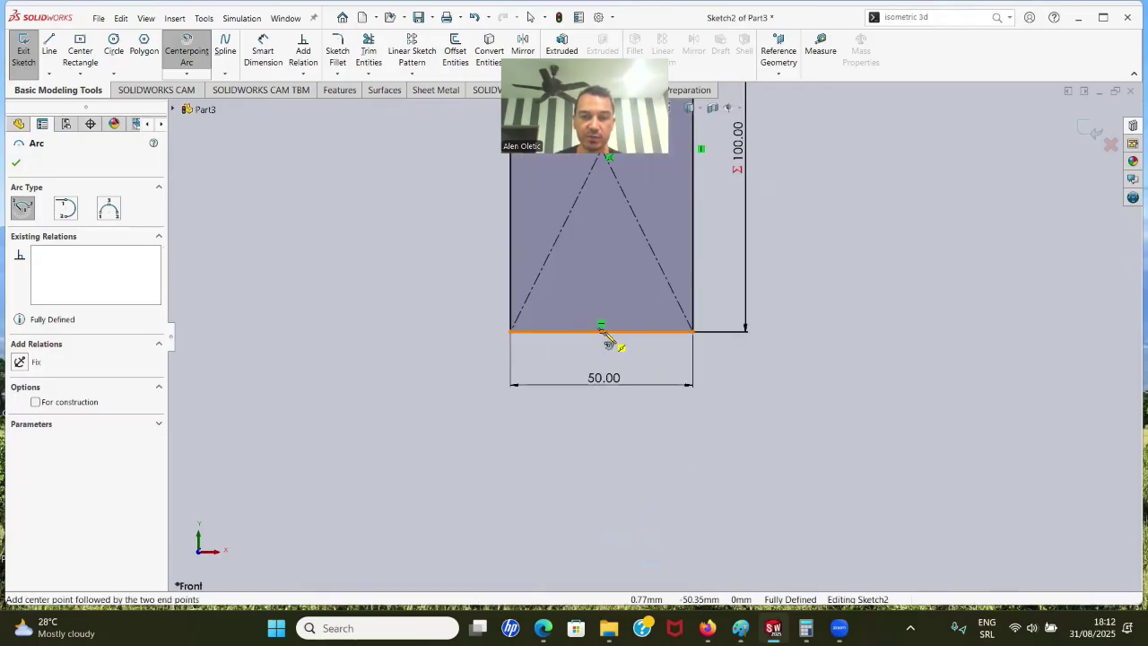
left_click(601, 330)
left_click(531, 330)
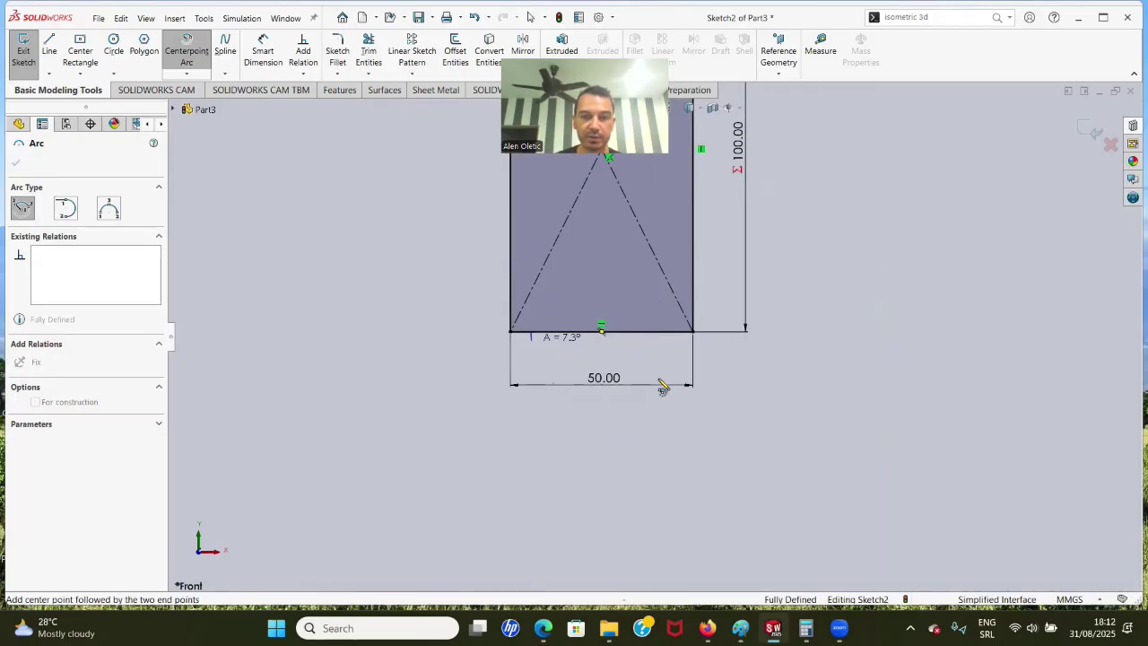
left_click(673, 330)
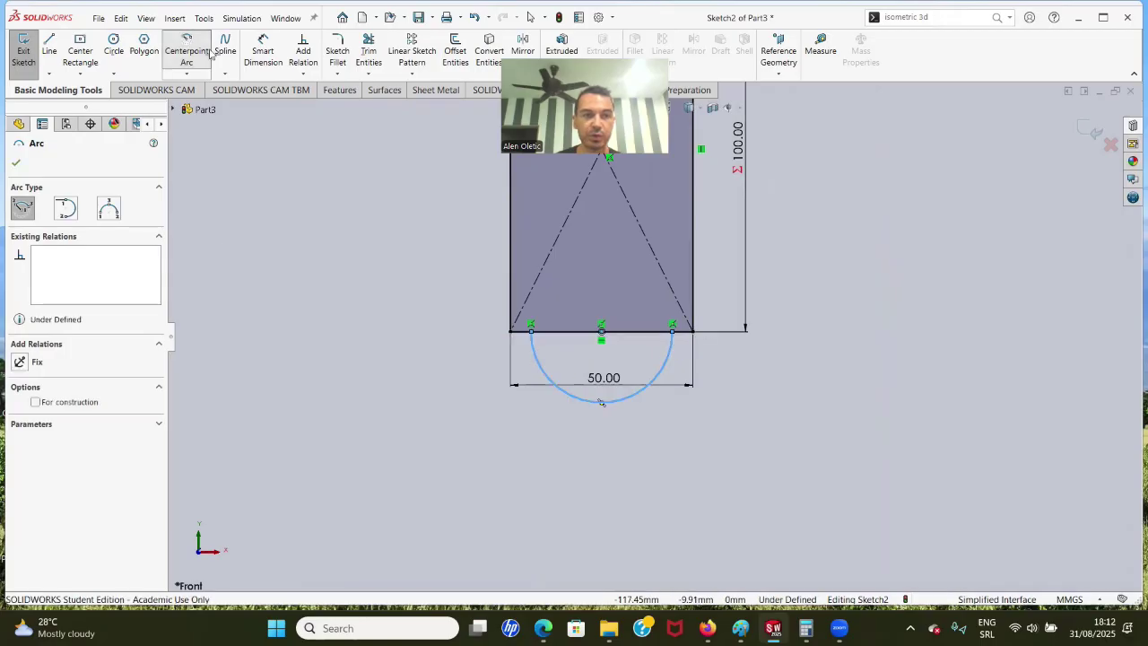
Dimension the bottom arc's radius to 20 mm and fit the sketch in view
left_click(263, 54)
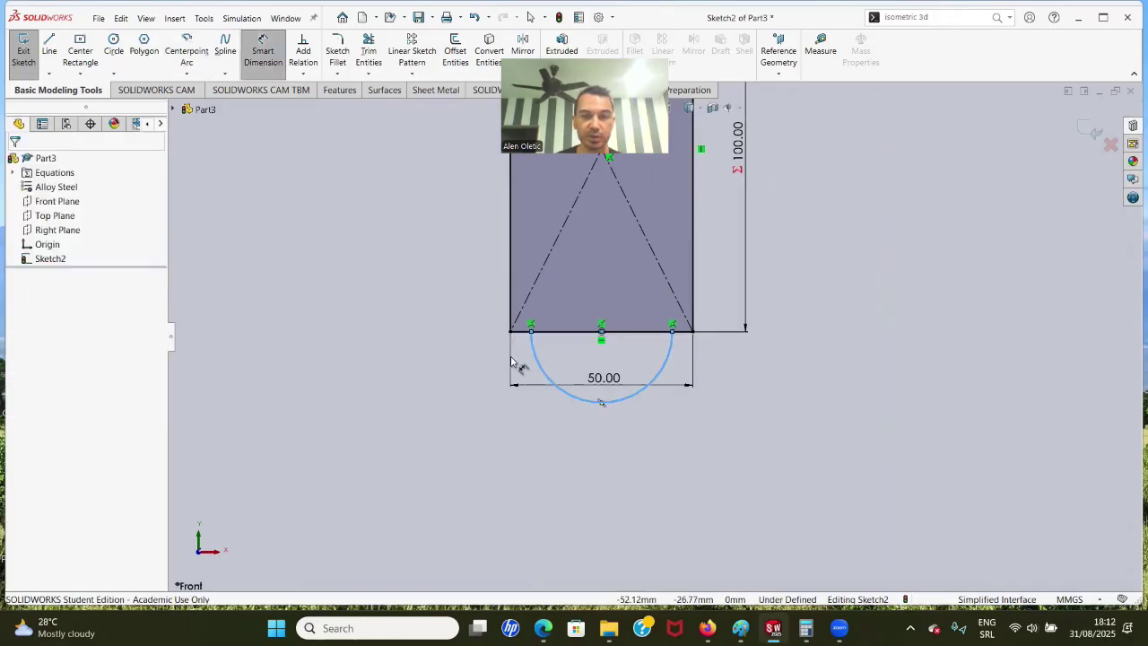
left_click(565, 398)
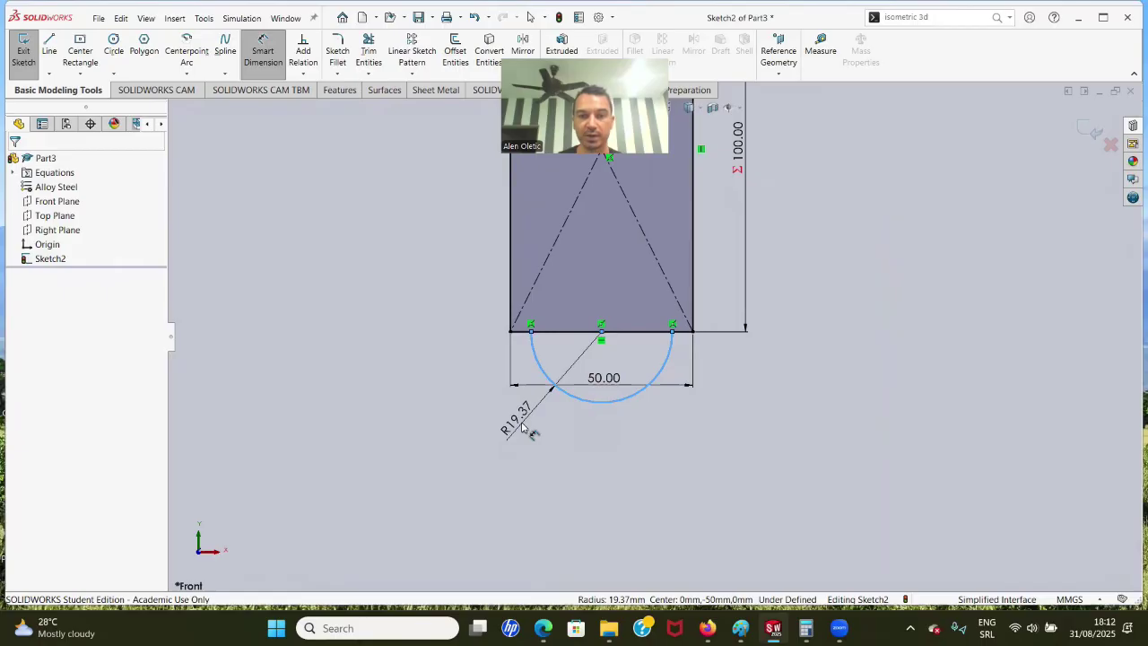
left_click(522, 427)
type("20")
key("Return")
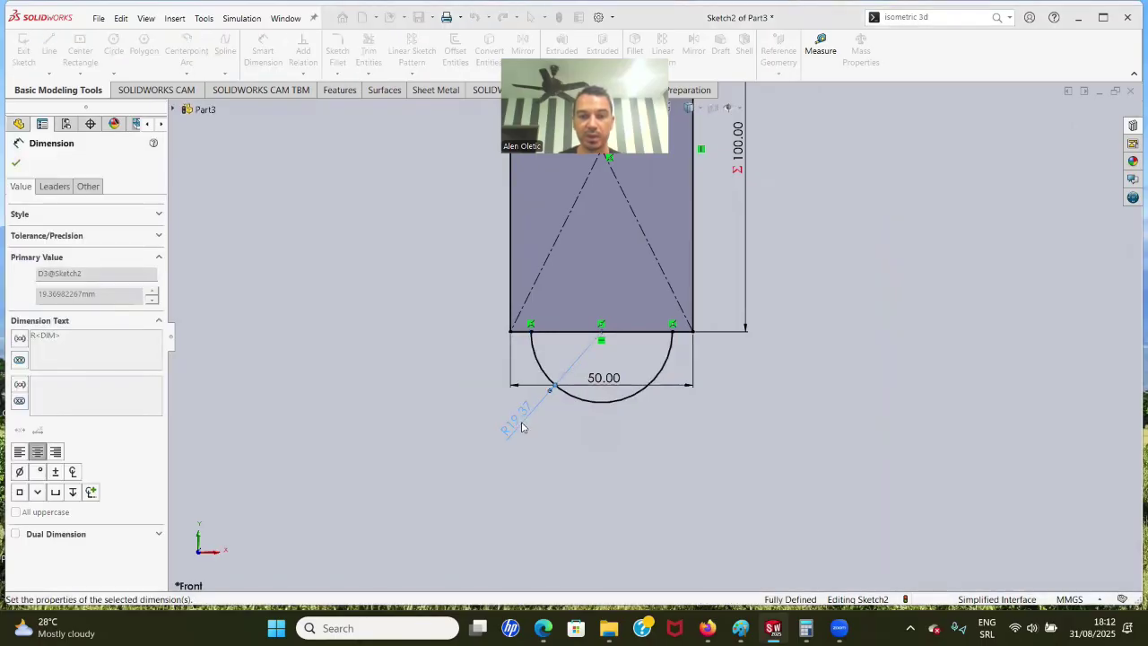
key("f")
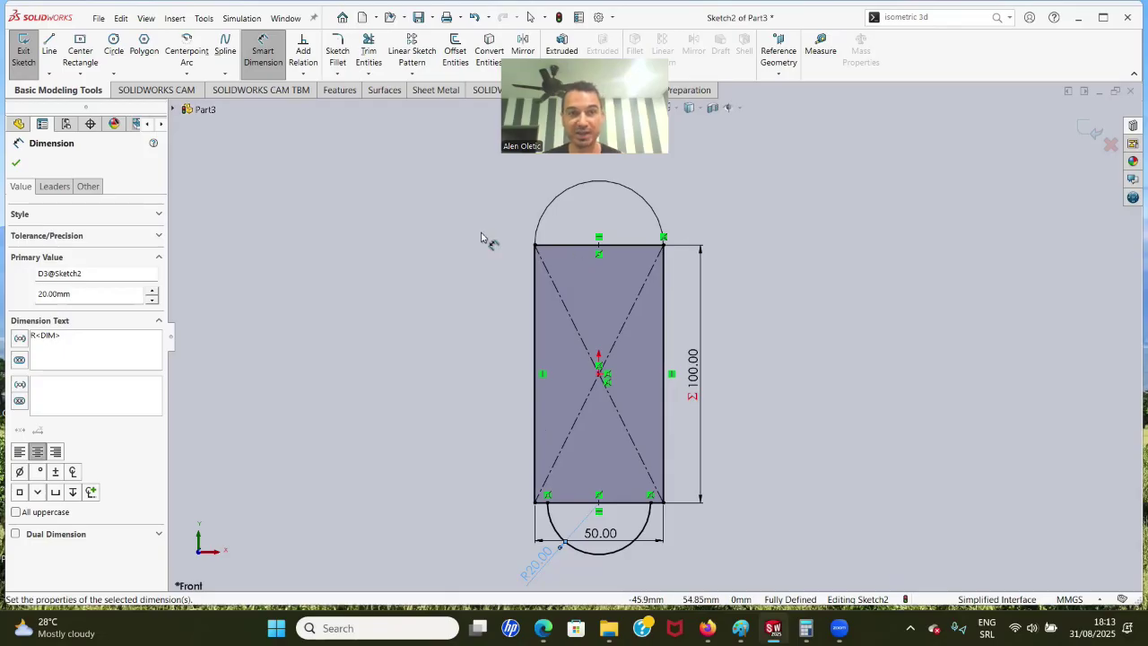
Switch to the CSWA1 - Sheet1 drawing and zoom over its front-view dimensions
left_click(263, 49)
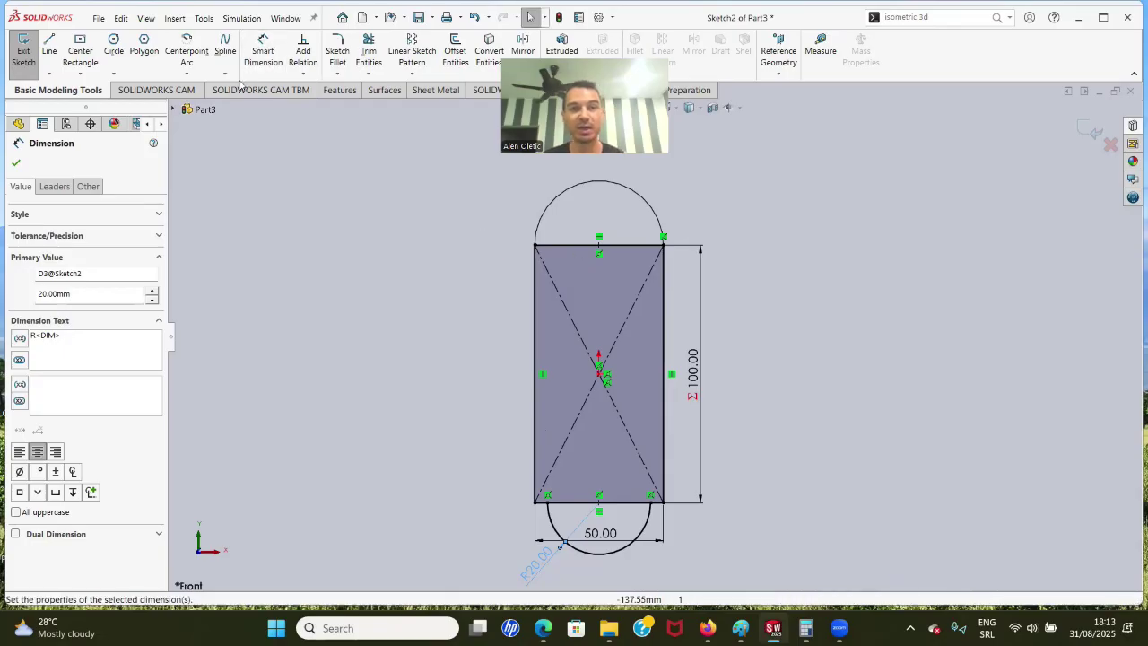
left_click(285, 19)
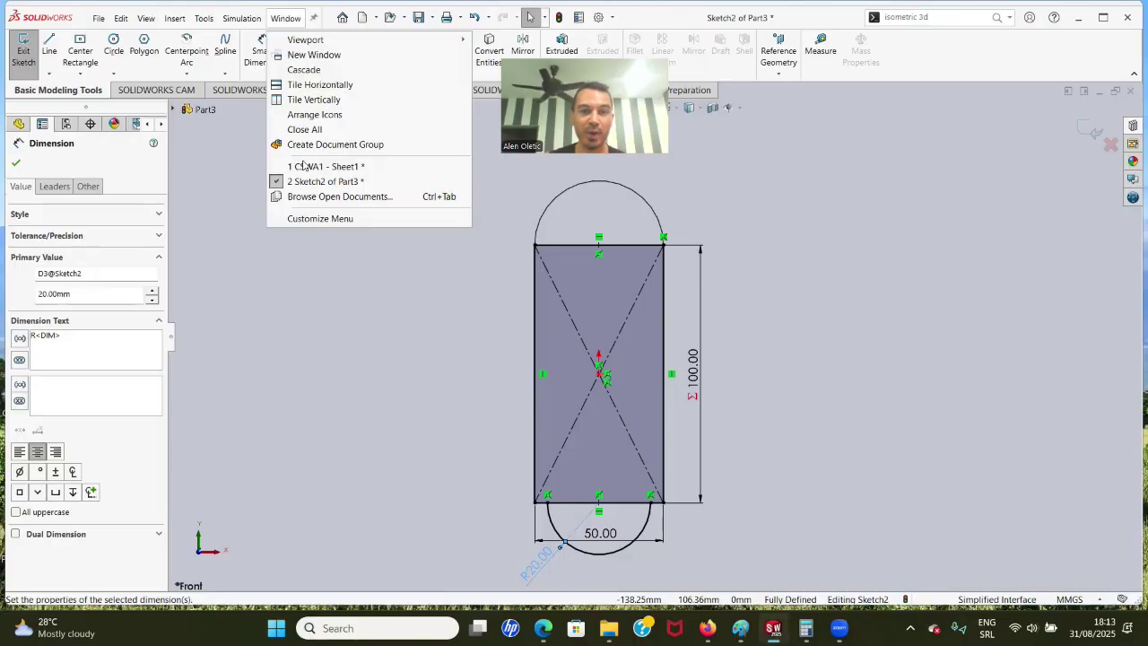
left_click(367, 174)
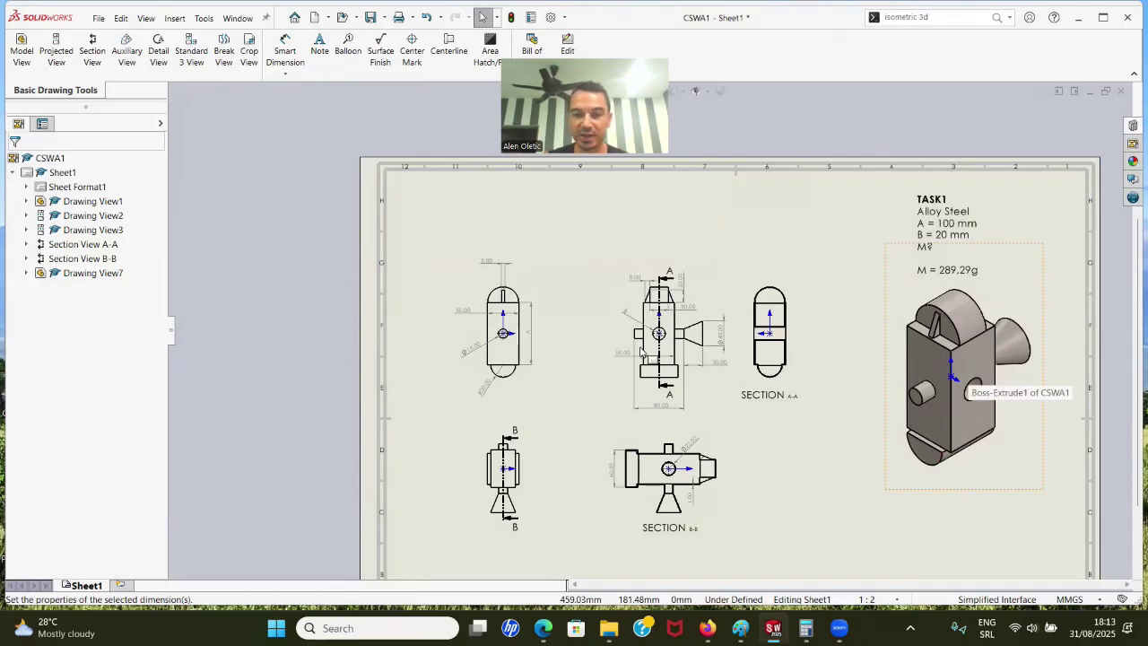
scroll(635, 334, "down", 3)
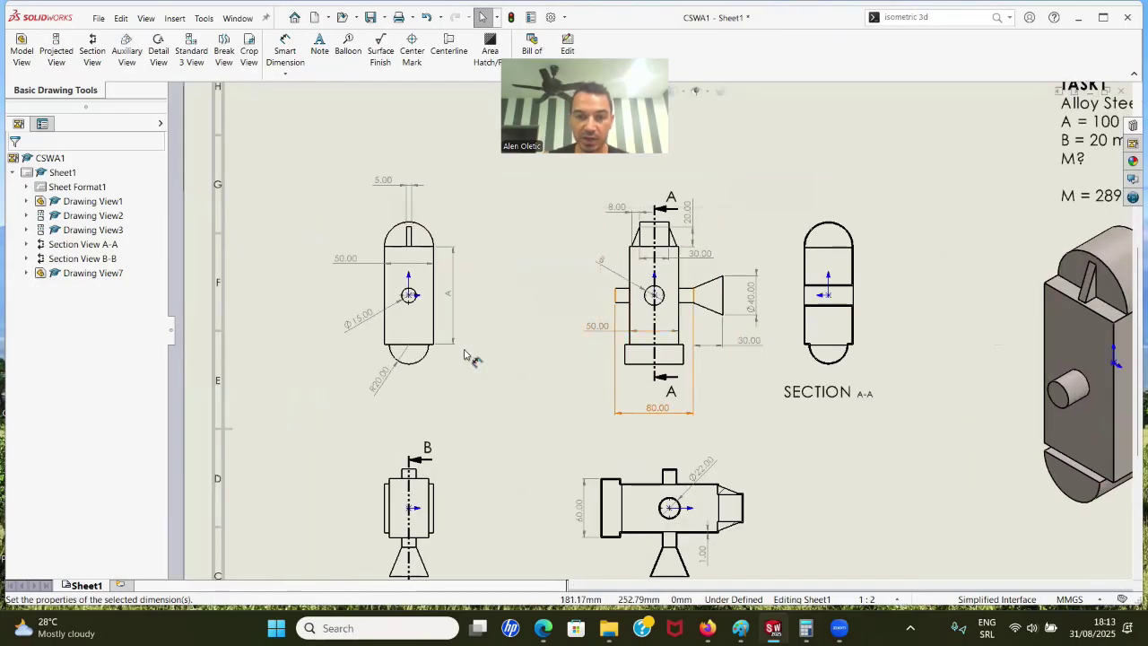
scroll(601, 520, "up", 3)
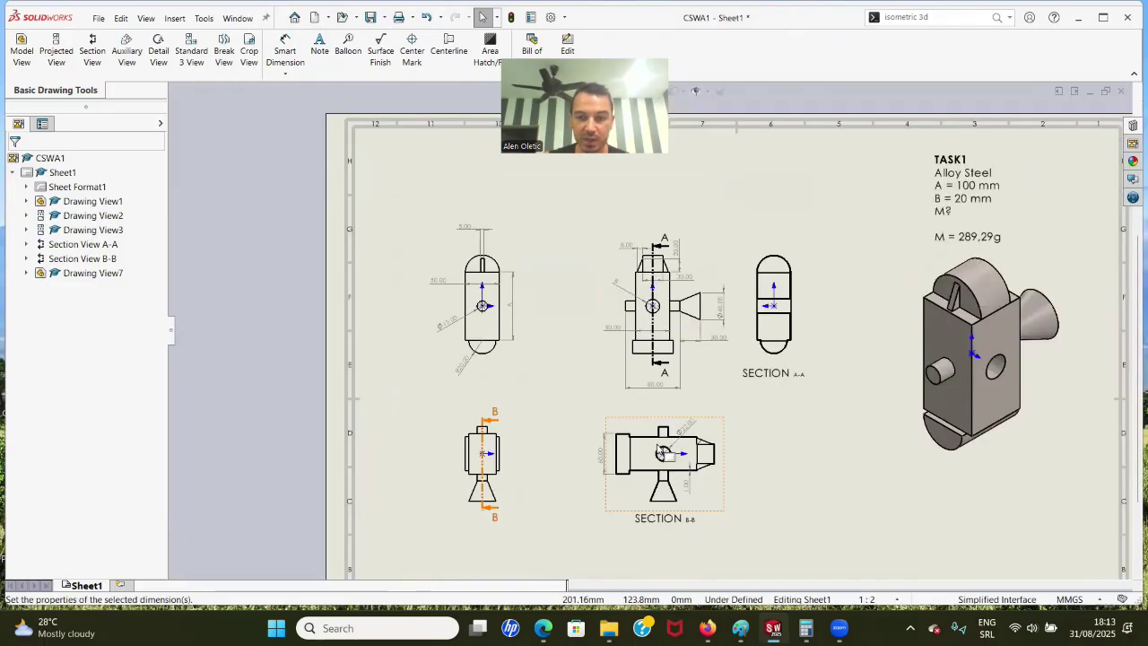
scroll(594, 525, "down", 2)
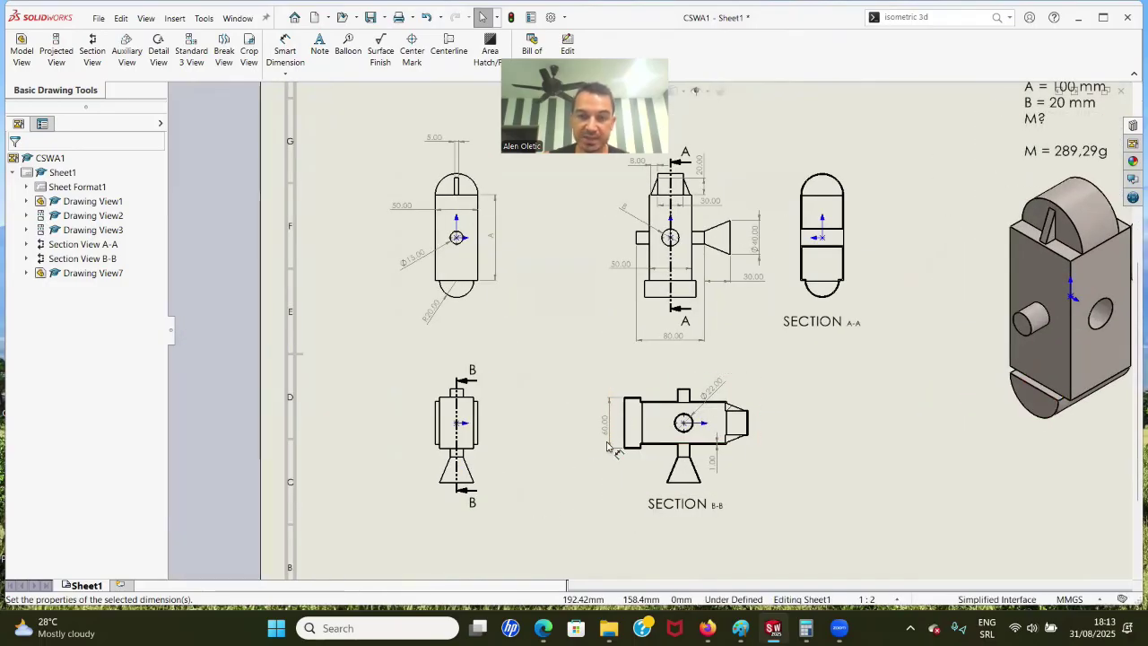
scroll(709, 412, "up", 2)
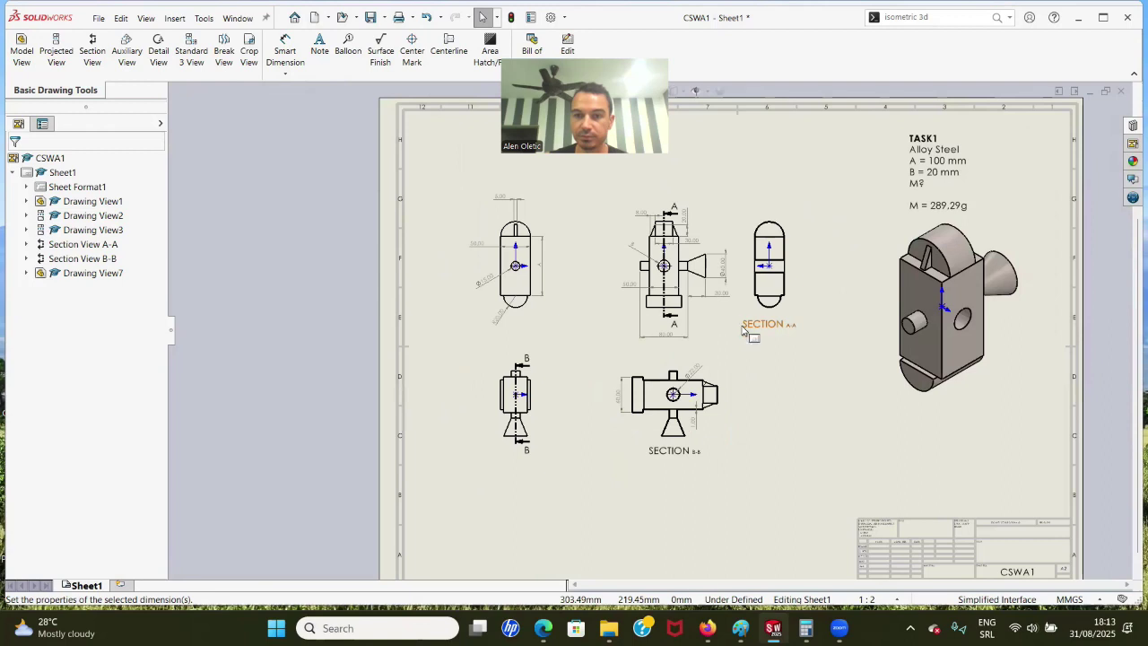
scroll(682, 204, "down", 1)
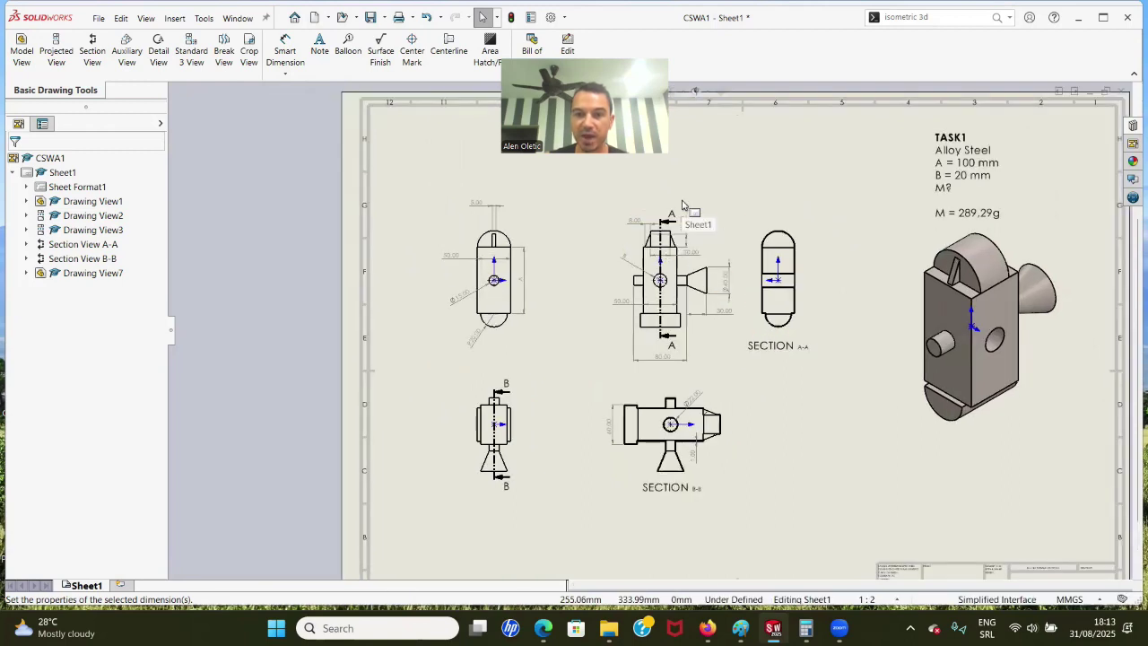
scroll(676, 207, "down", 3)
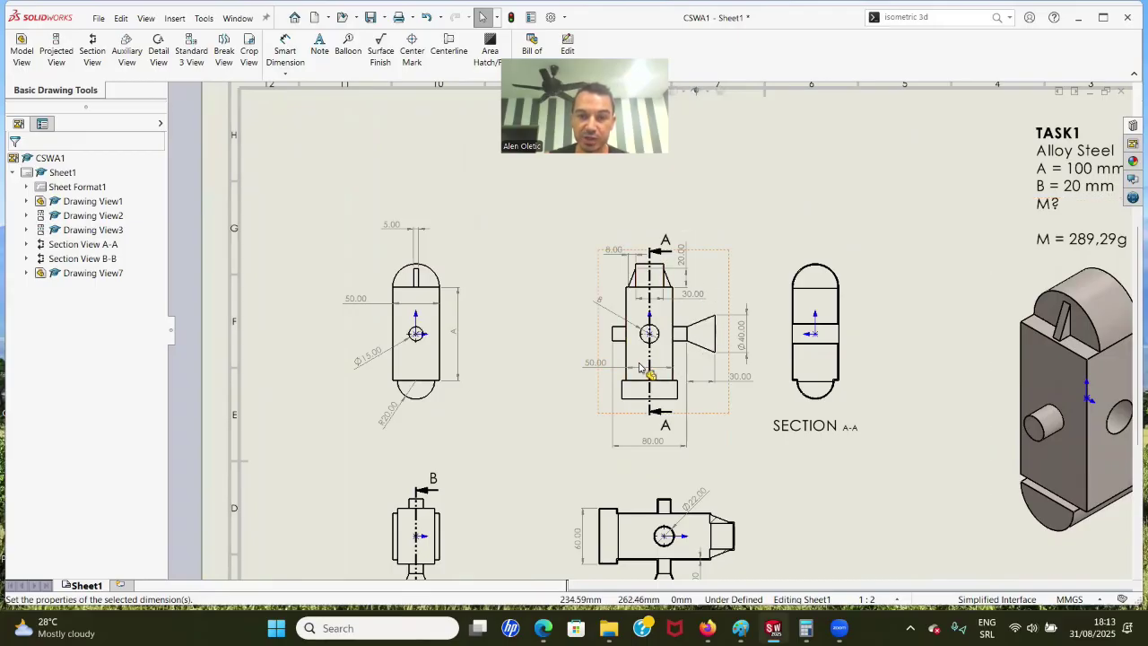
scroll(571, 367, "up", 3)
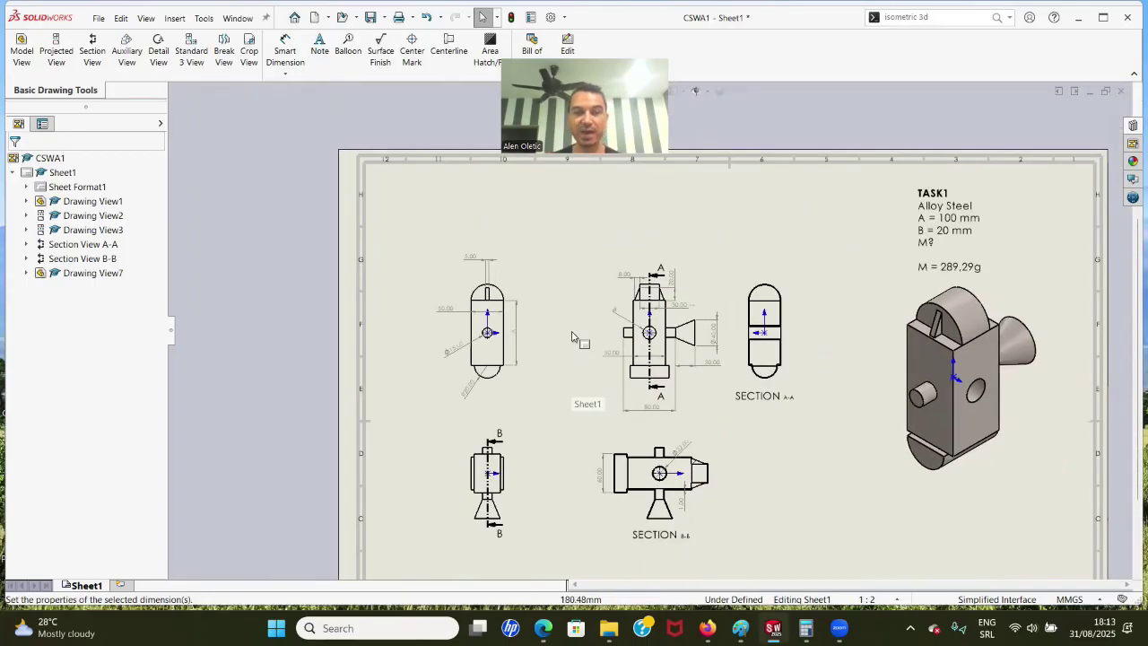